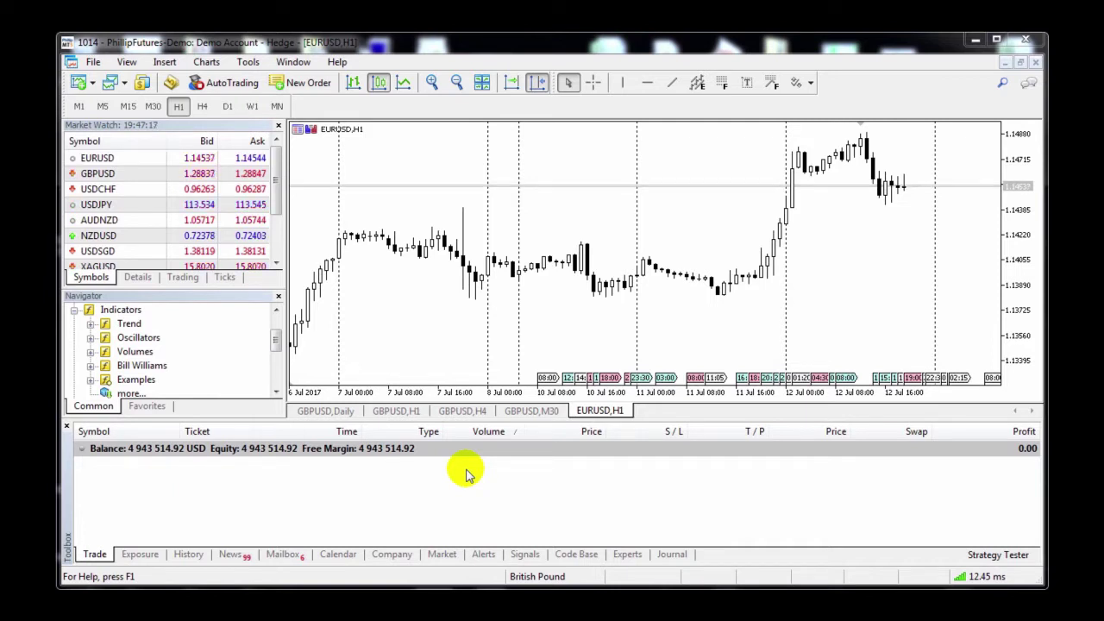
Open the Market tab in the Toolbox to show the MQL5 store's Top Experts.
{"action": "left_click", "coordinate": [442, 554]}
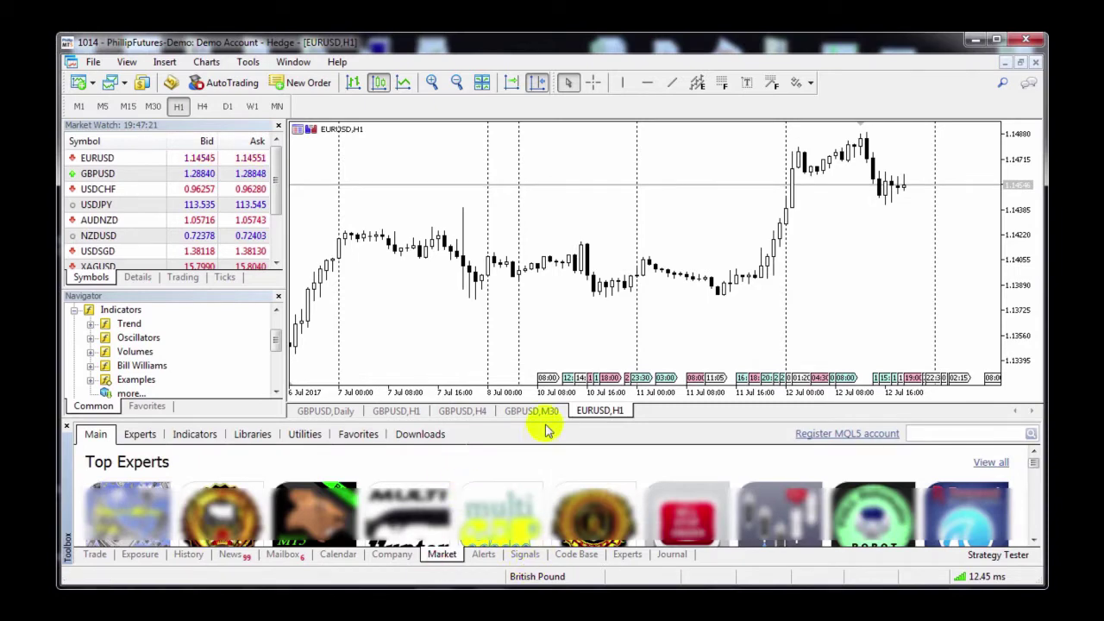
Enlarge the Toolbox panel and view all Top Experts in the store.
{"action": "left_click_drag", "start_coordinate": [545, 422], "coordinate": [543, 344]}
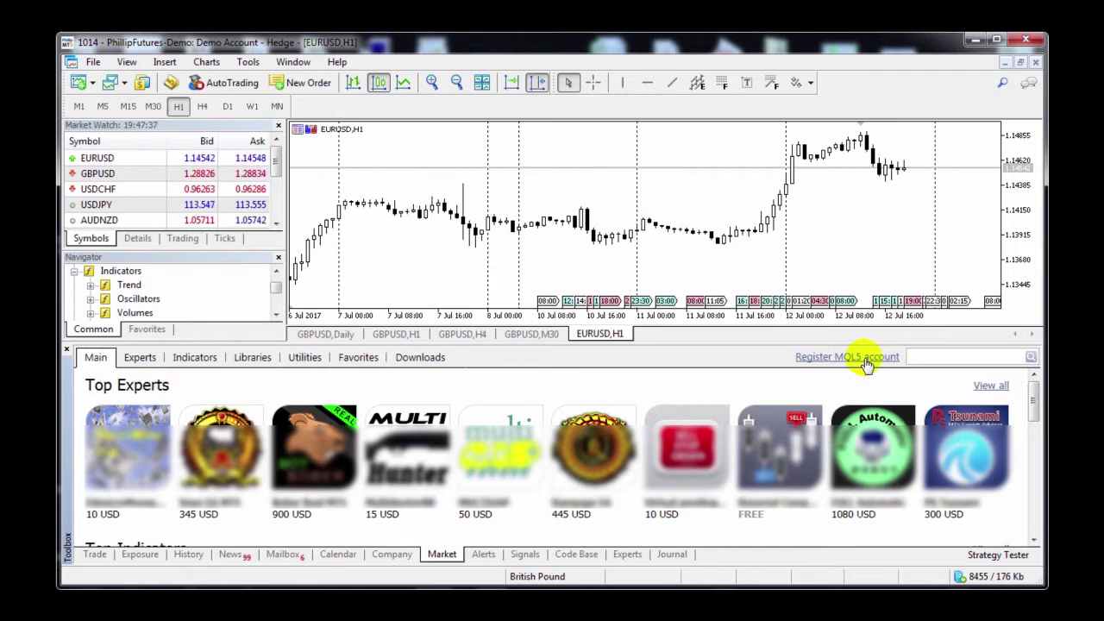
{"action": "left_click", "coordinate": [988, 388]}
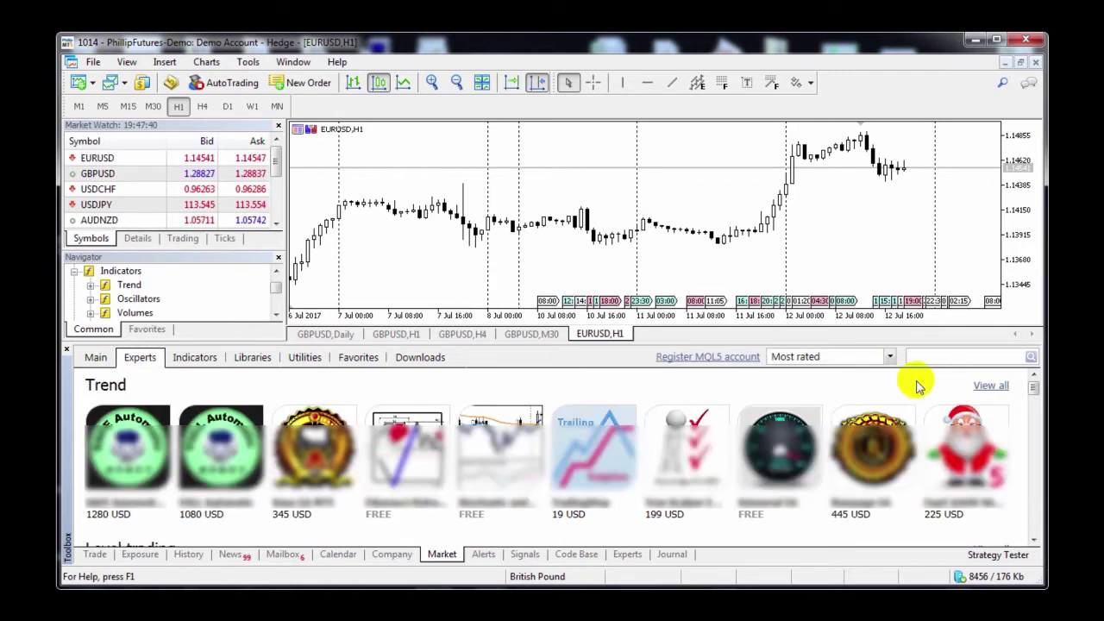
Filter experts to Free, download WalkForwardDemo MT5, and close the Market Watch window.
{"action": "left_click", "coordinate": [822, 364]}
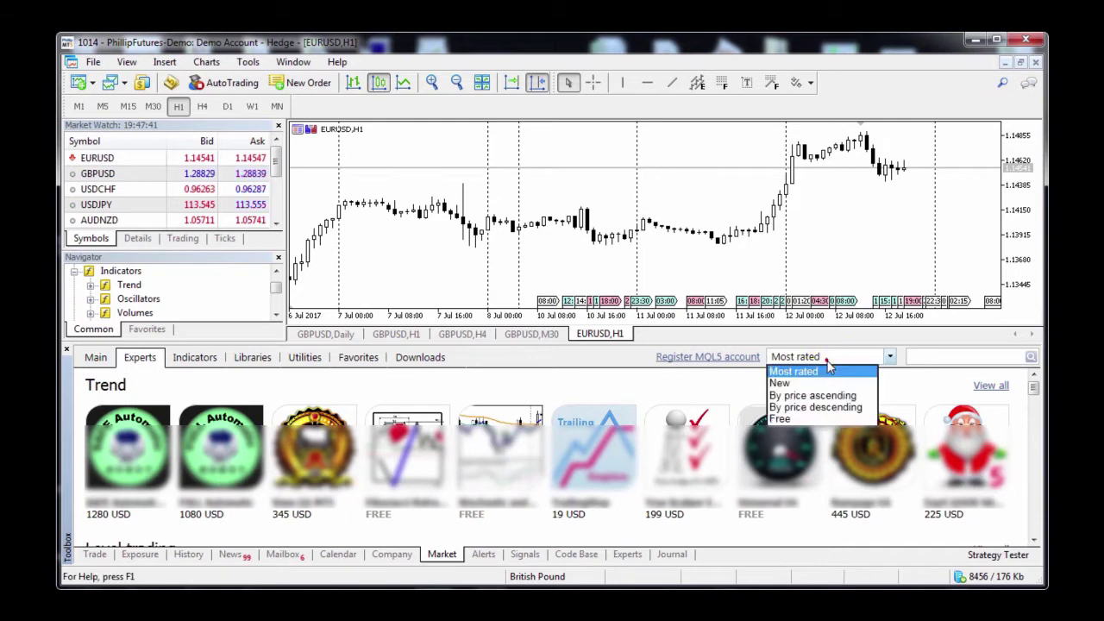
{"action": "left_click", "coordinate": [834, 420]}
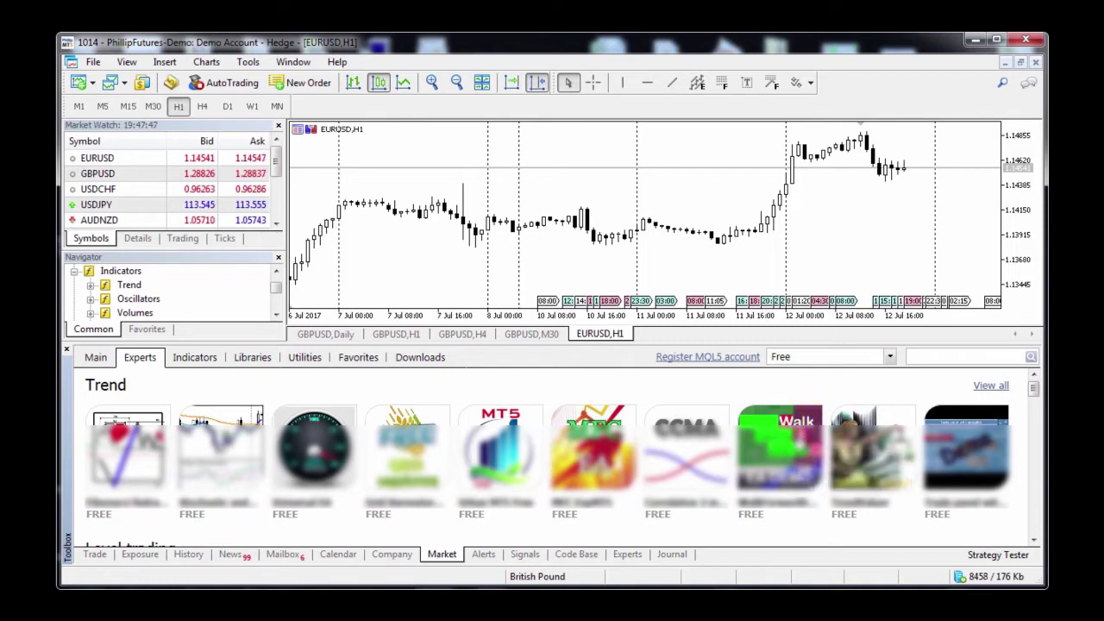
{"action": "left_click", "coordinate": [796, 438]}
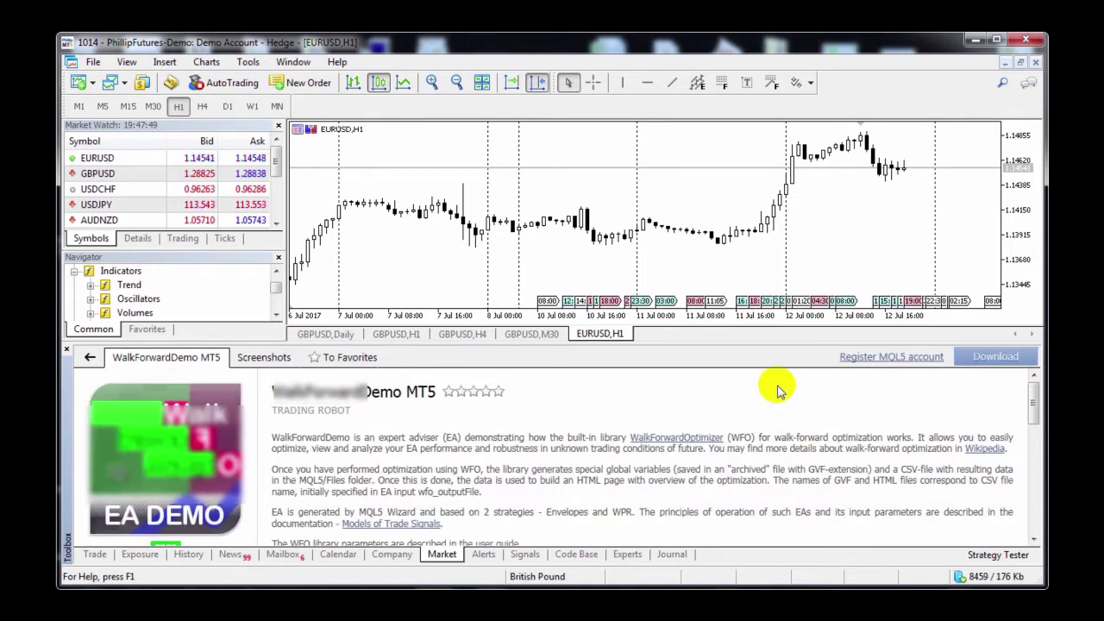
{"action": "left_click_drag", "start_coordinate": [1033, 401], "coordinate": [1033, 463]}
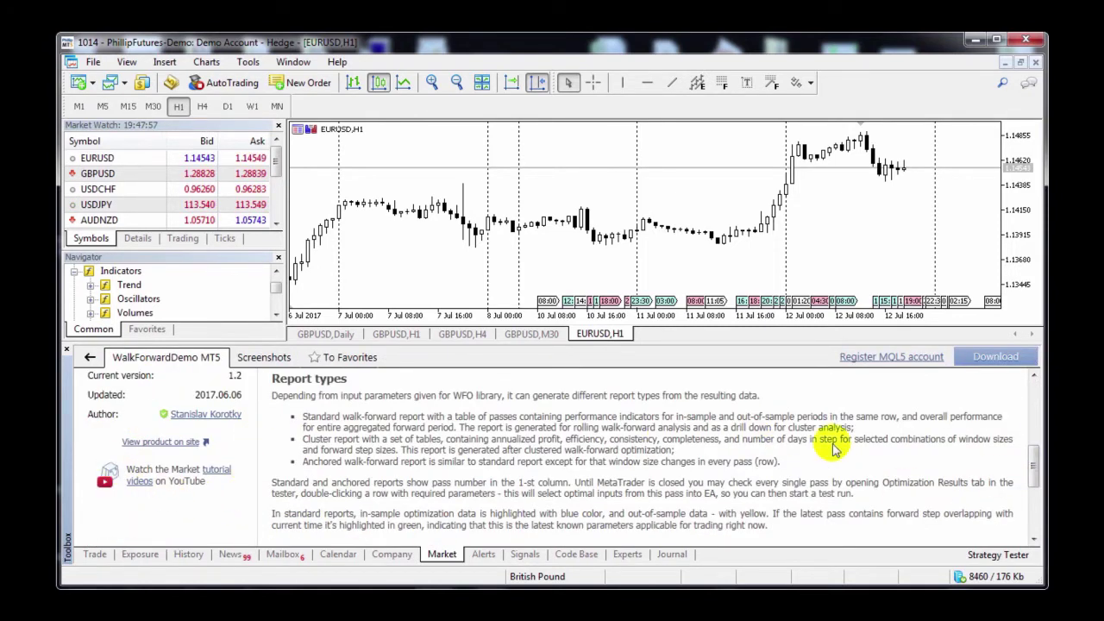
{"action": "scroll", "coordinate": [1030, 472], "scroll_direction": "up", "scroll_amount": 5}
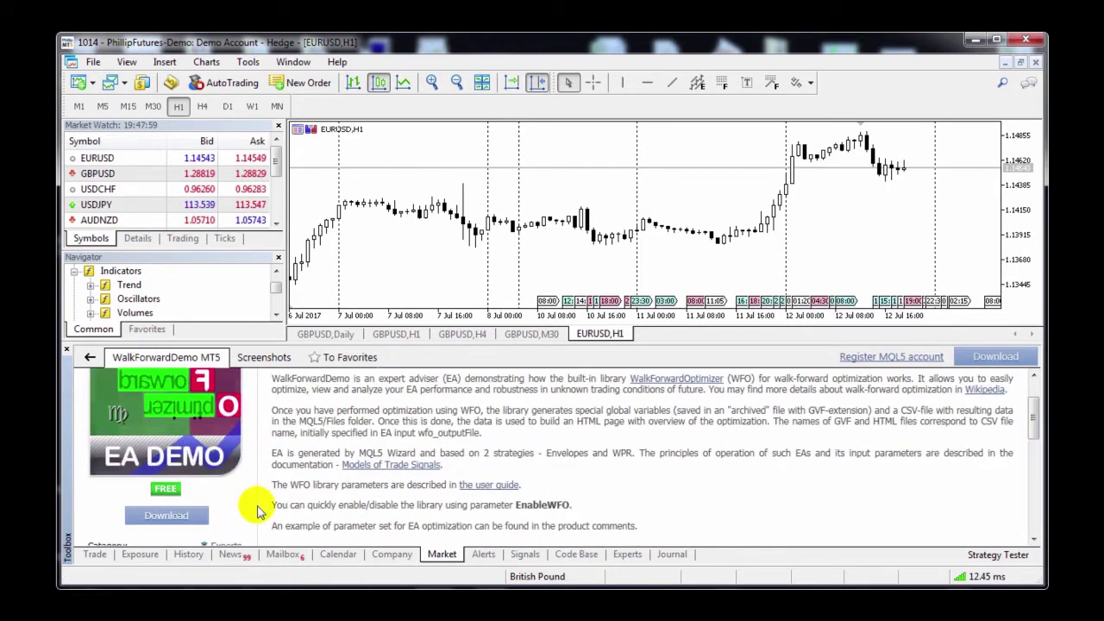
{"action": "left_click", "coordinate": [181, 516]}
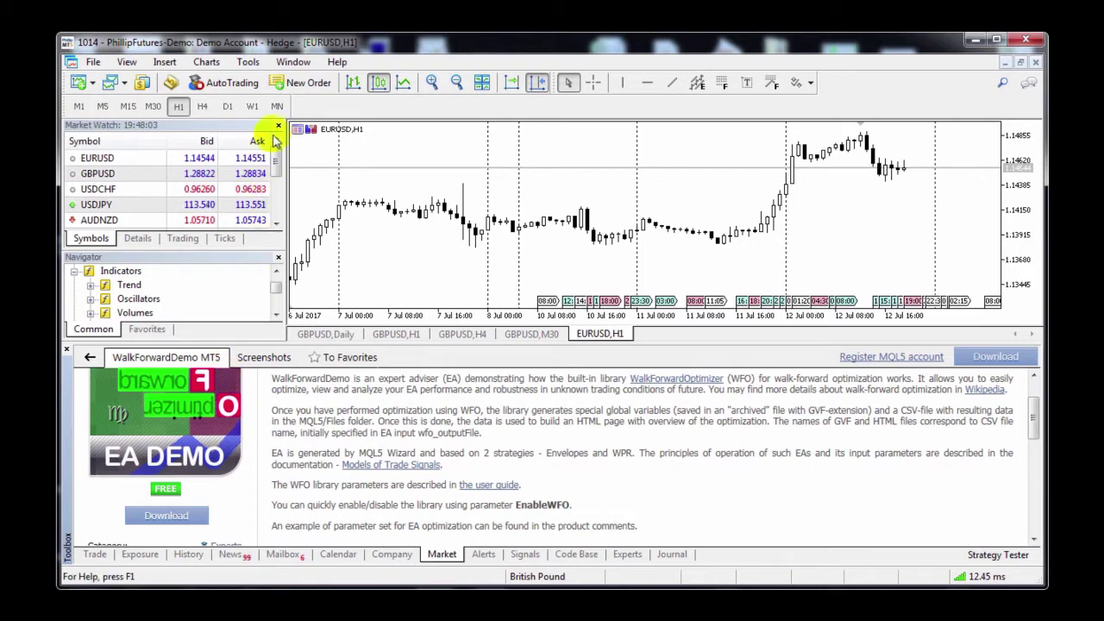
{"action": "left_click", "coordinate": [278, 126]}
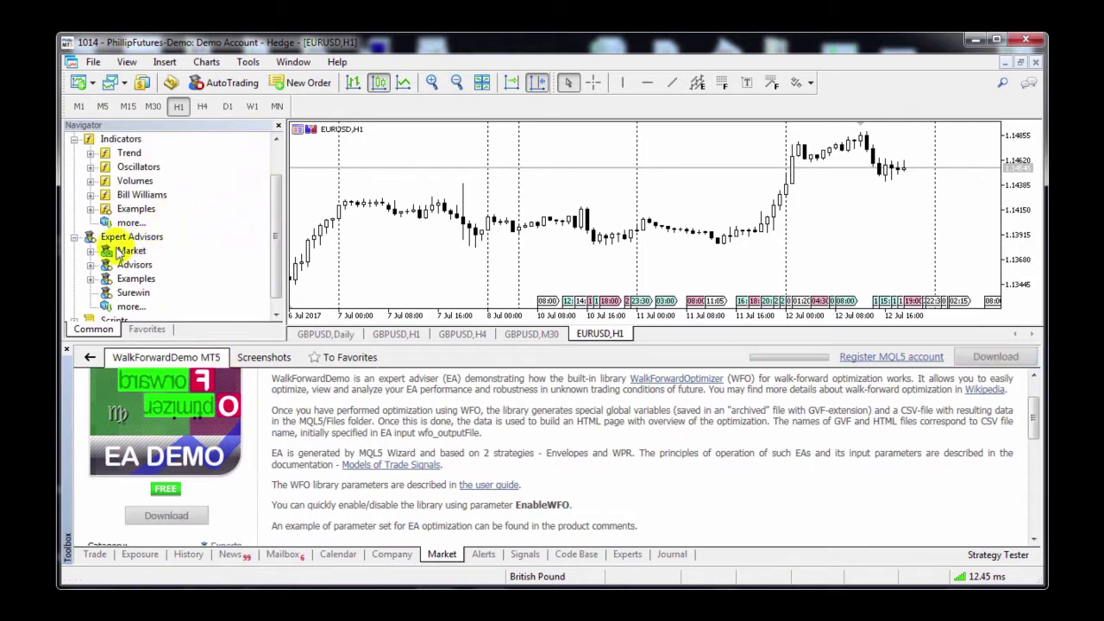
Start a Strategy Tester run of WalkForwardDemo MT5 from Navigator's Market experts.
{"action": "left_click", "coordinate": [90, 252]}
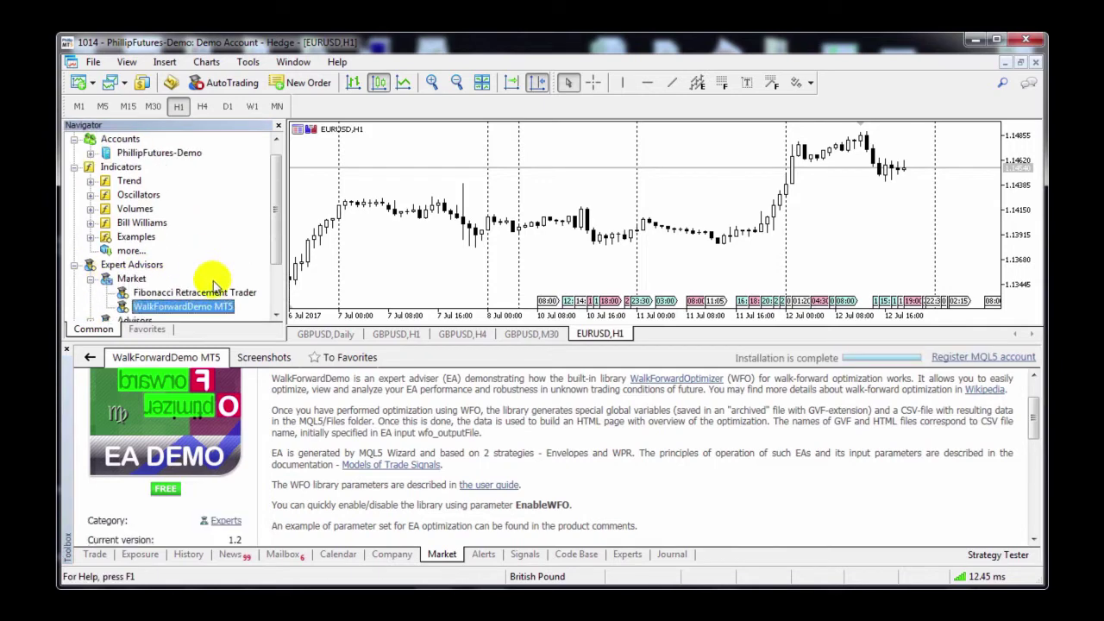
{"action": "key", "text": "ctrl+t"}
{"action": "right_click", "coordinate": [224, 331]}
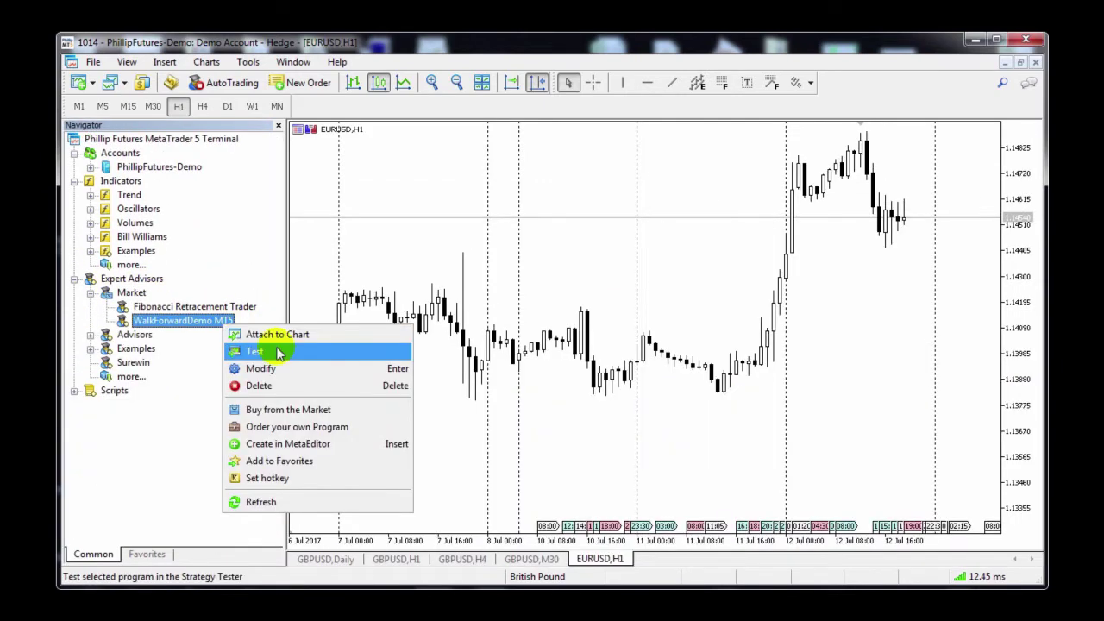
{"action": "left_click", "coordinate": [278, 352]}
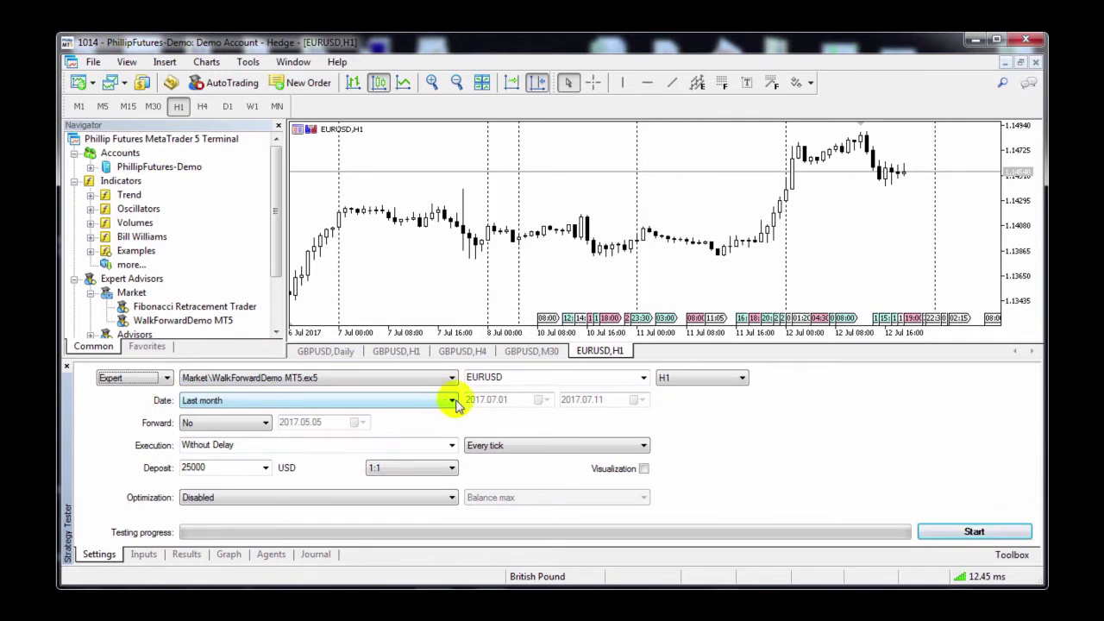
Choose XAUUSD as the test symbol and start the backtest.
{"action": "left_click", "coordinate": [643, 378]}
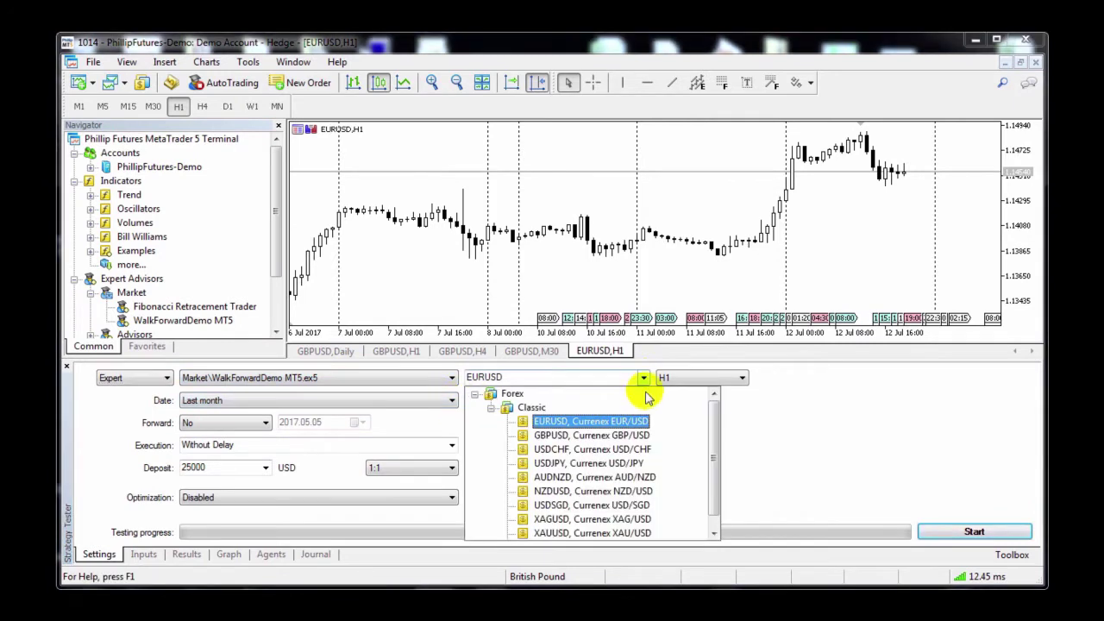
{"action": "left_click", "coordinate": [627, 533]}
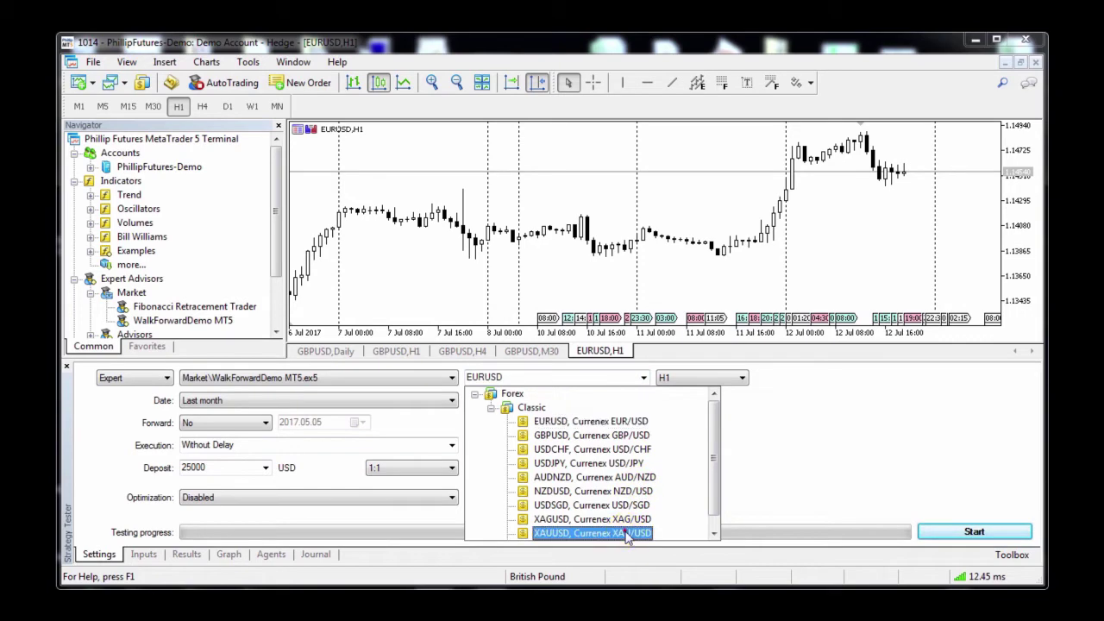
{"action": "left_click", "coordinate": [639, 534]}
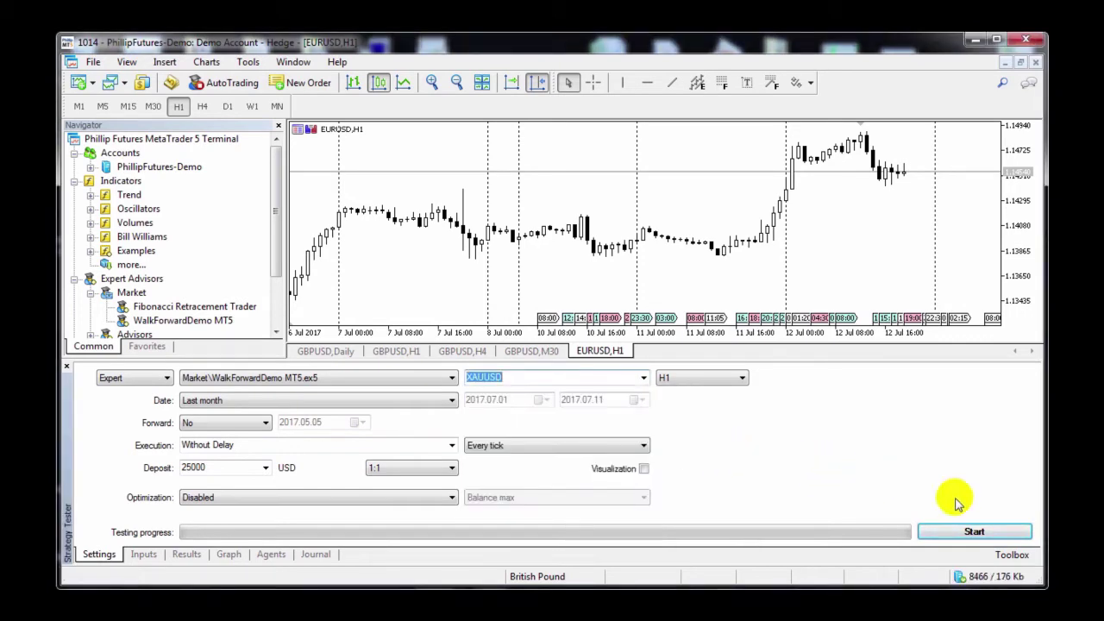
{"action": "left_click", "coordinate": [1006, 535]}
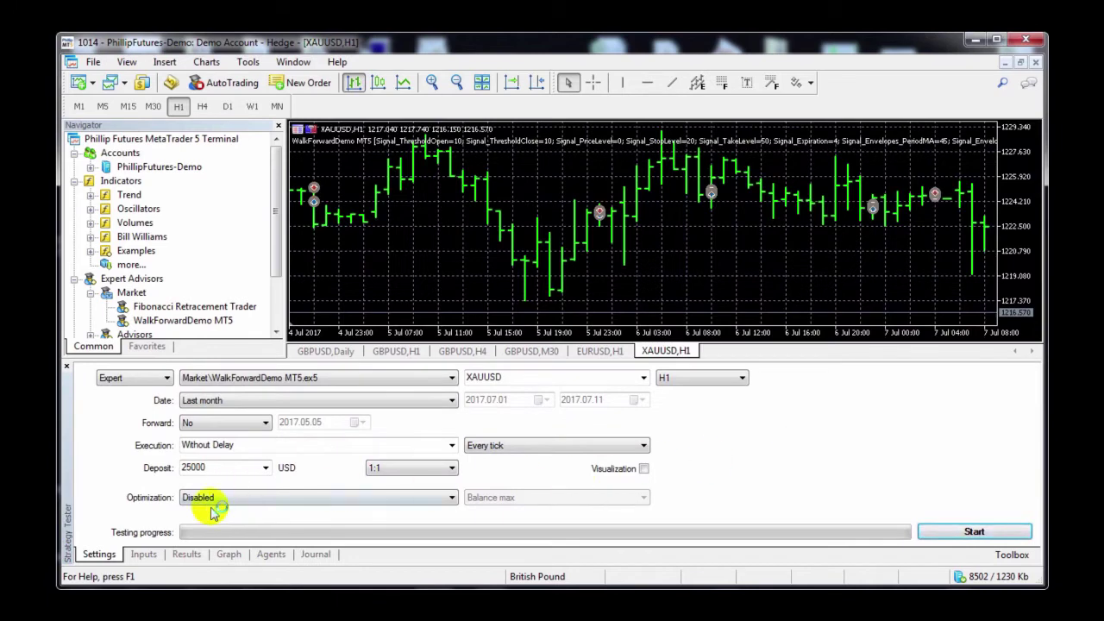
Review the backtest Results statistics, then its balance and equity Graph.
{"action": "left_click", "coordinate": [186, 554]}
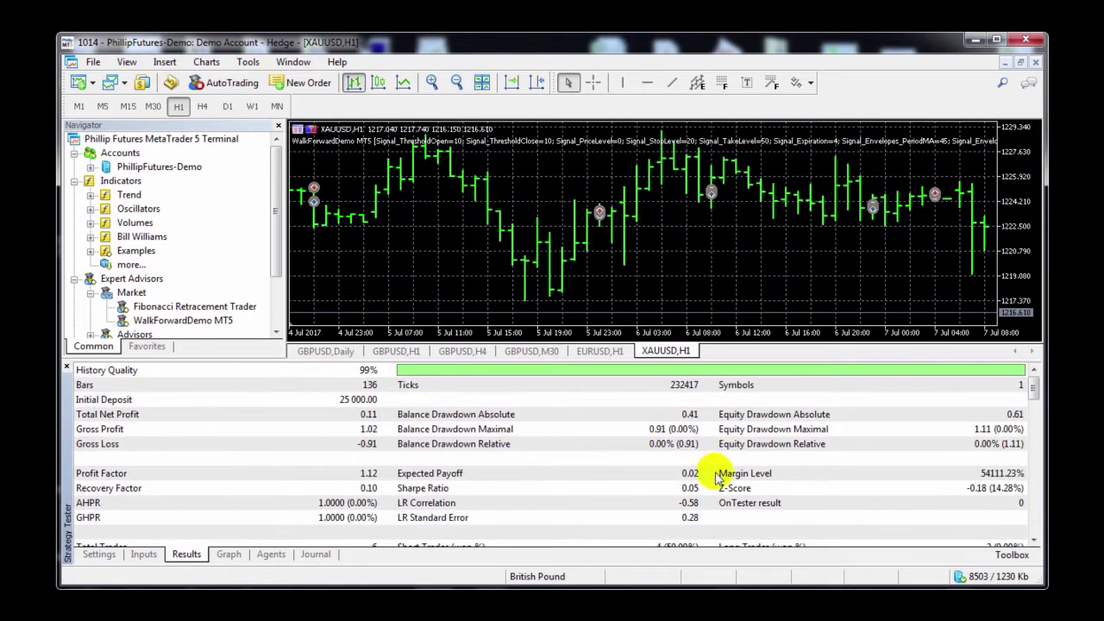
{"action": "left_click_drag", "start_coordinate": [1032, 390], "coordinate": [1034, 516]}
{"action": "left_click", "coordinate": [229, 554]}
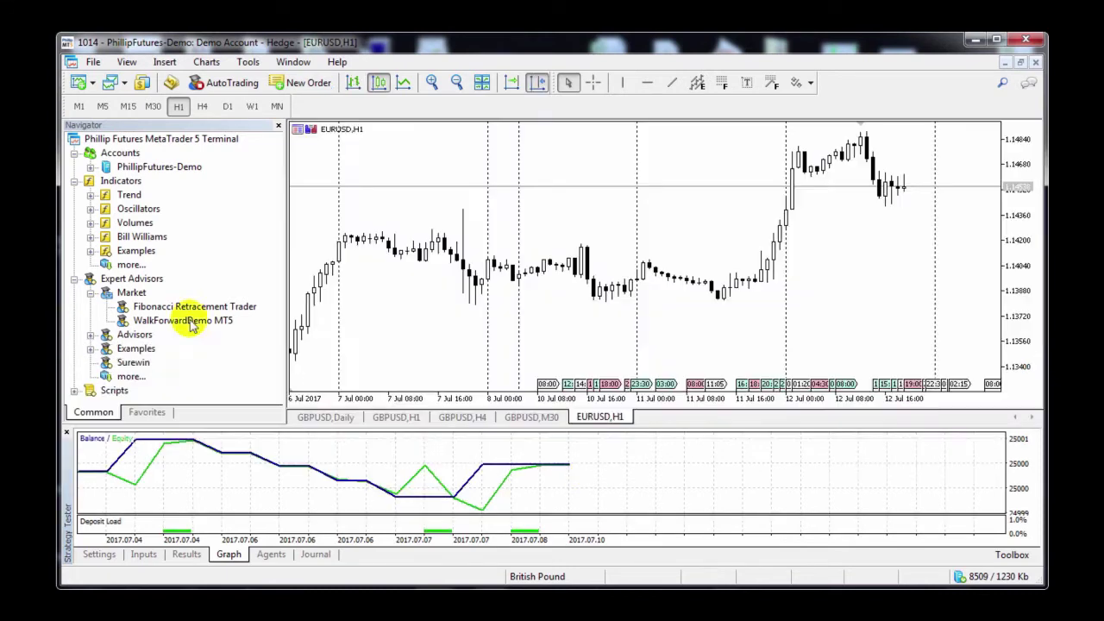
{"action": "left_click", "coordinate": [220, 320]}
Attach WalkForwardDemo MT5 to EURUSD H1 with Automated Trading and Signals modification allowed.
{"action": "left_click_drag", "start_coordinate": [220, 320], "coordinate": [705, 184]}
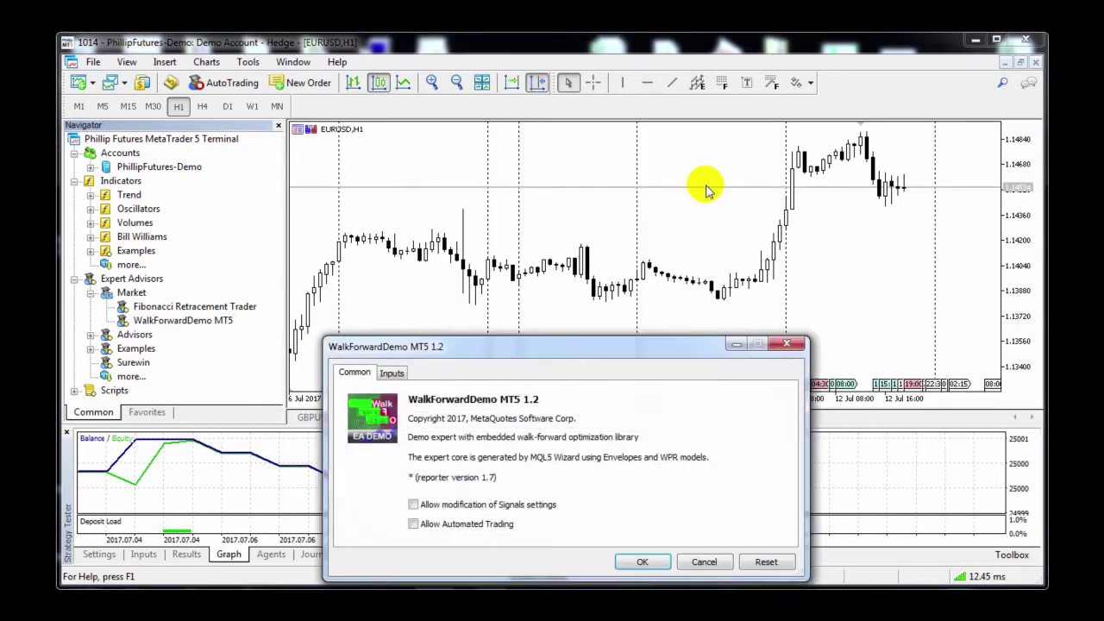
{"action": "left_click_drag", "start_coordinate": [648, 337], "coordinate": [665, 198]}
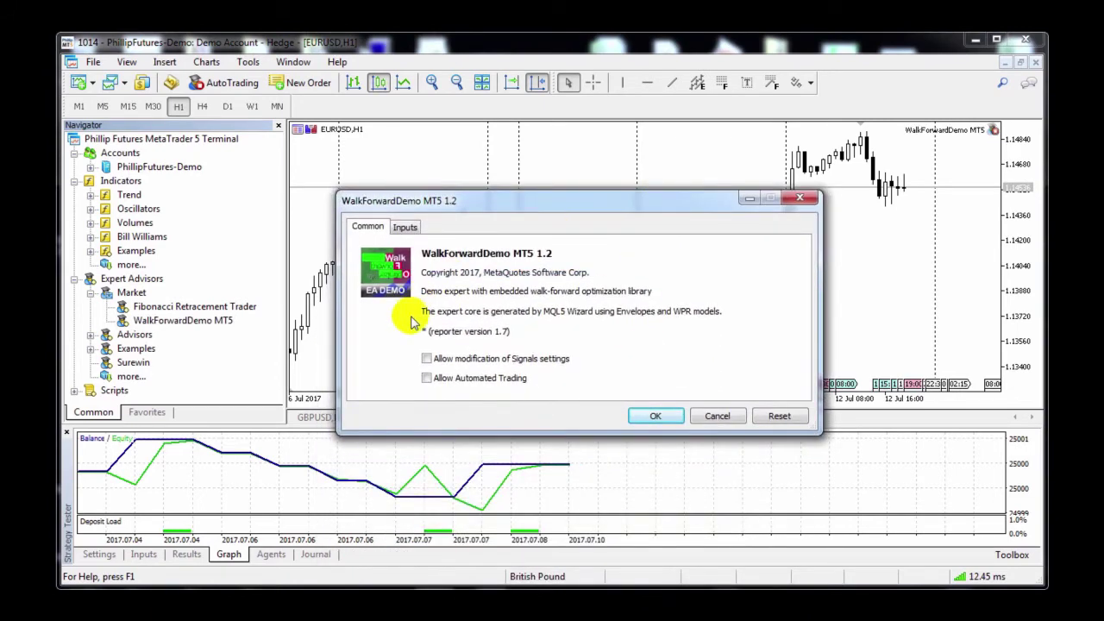
{"action": "left_click", "coordinate": [472, 379]}
{"action": "left_click", "coordinate": [476, 359]}
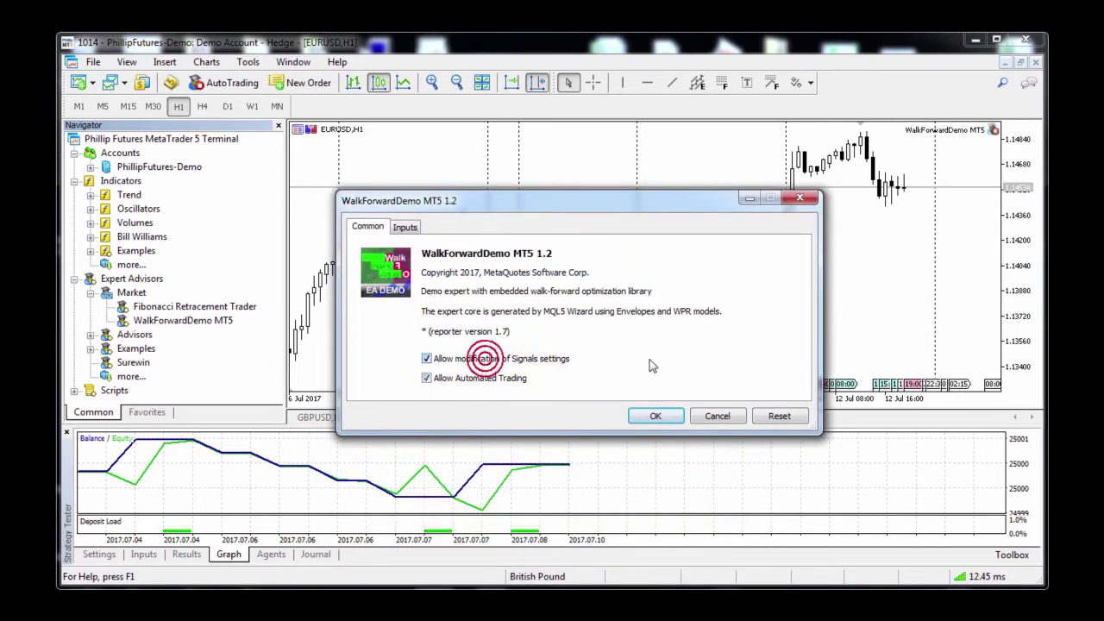
{"action": "left_click", "coordinate": [662, 416]}
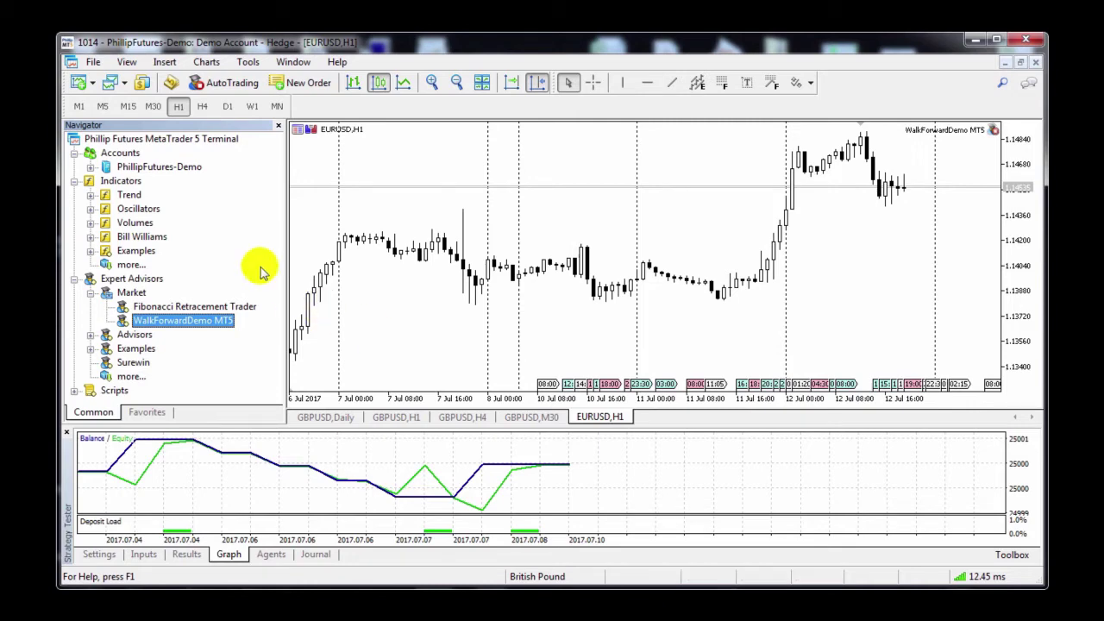
Enable automated trading for the terminal and check the backtest's balance and equity graph.
{"action": "left_click", "coordinate": [218, 84]}
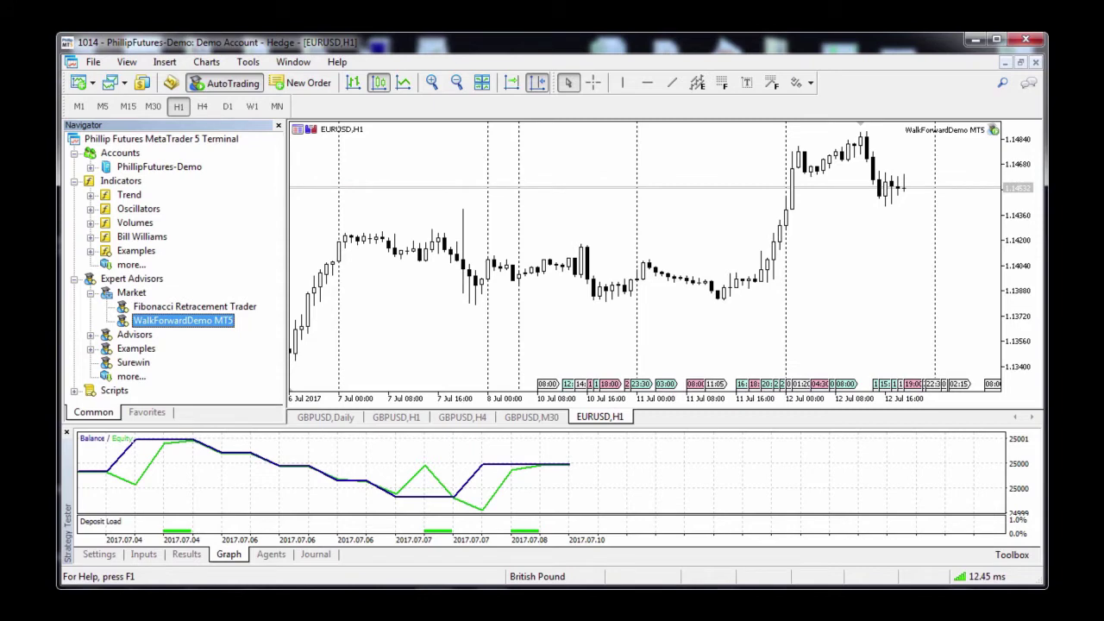
{"action": "left_click", "coordinate": [497, 298]}
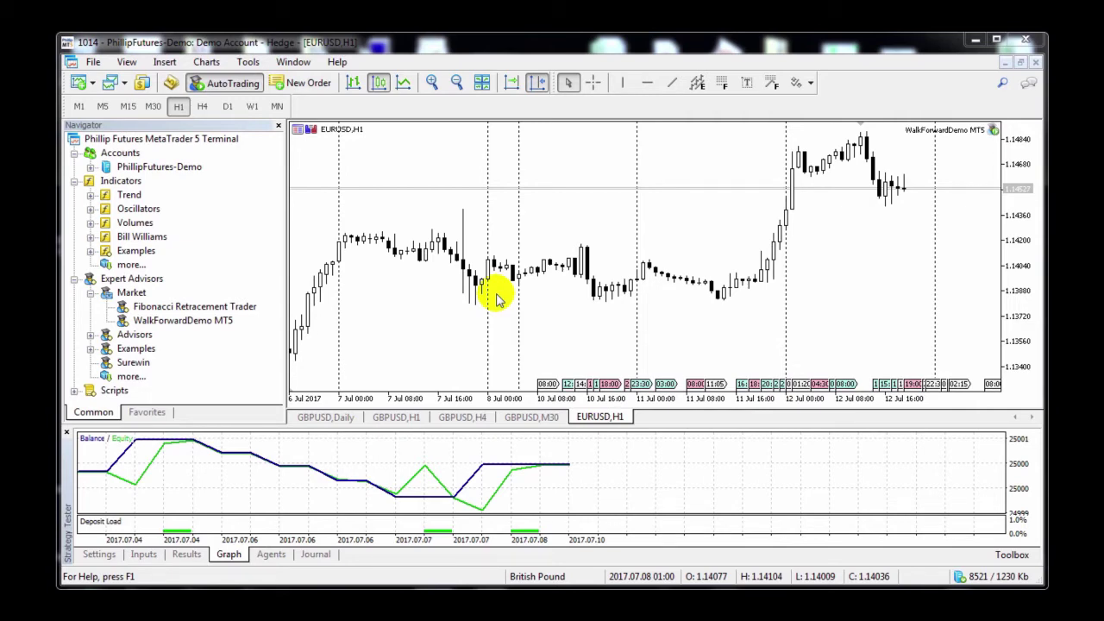
{"action": "left_click", "coordinate": [248, 62]}
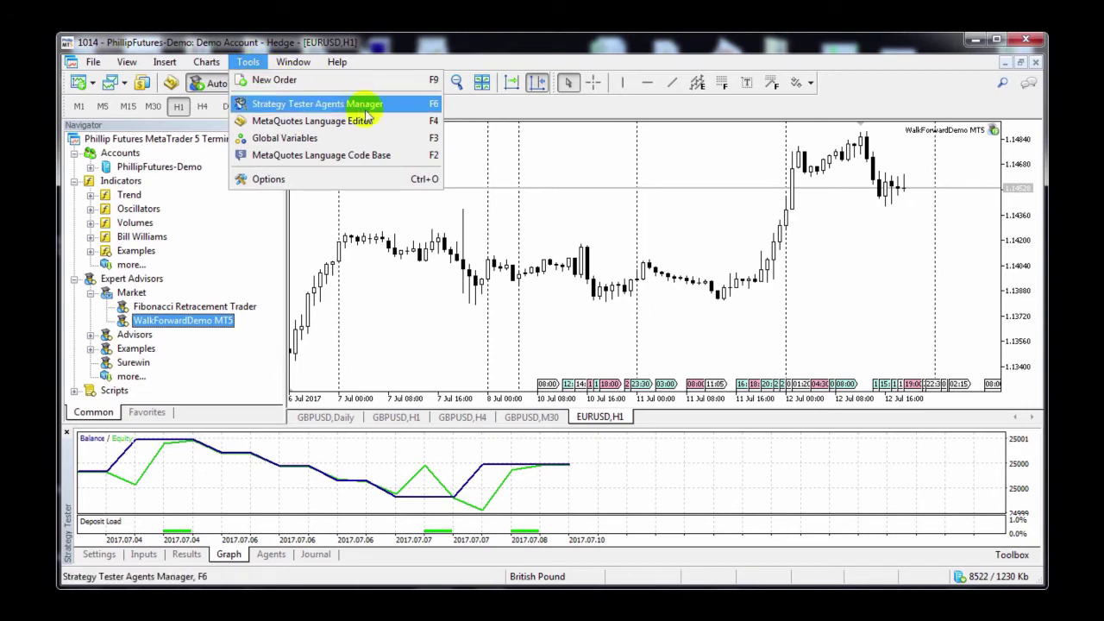
Launch MetaEditor from the Tools menu and start a new document with the MQL Wizard.
{"action": "left_click", "coordinate": [412, 121]}
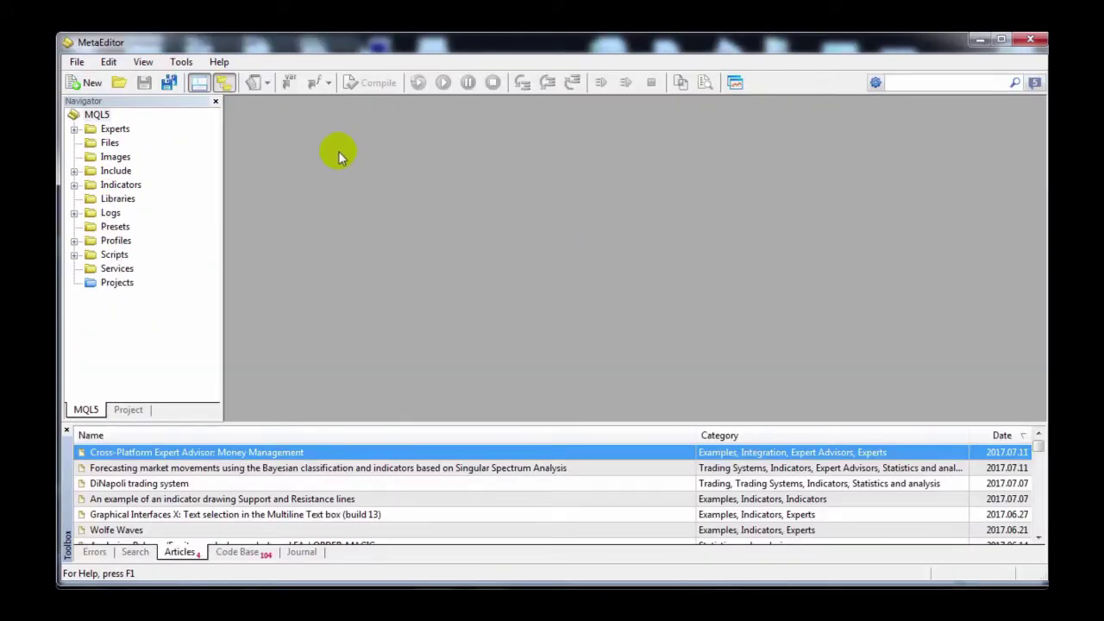
{"action": "left_click", "coordinate": [82, 82]}
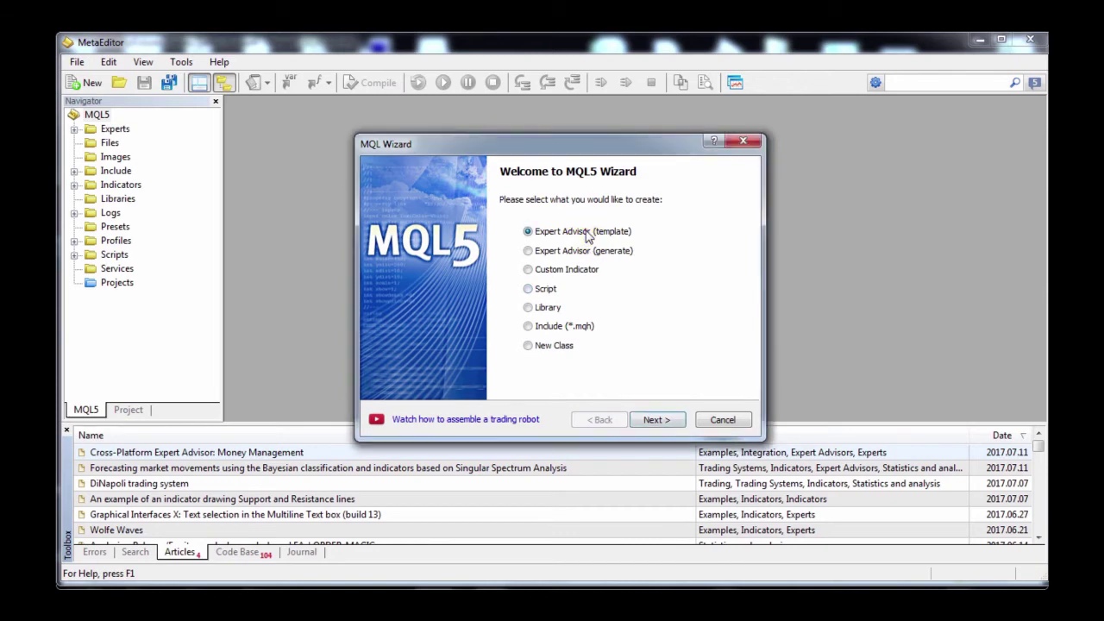
Generate an Expert Advisor template named TestEA without extra event handlers.
{"action": "left_click", "coordinate": [660, 419]}
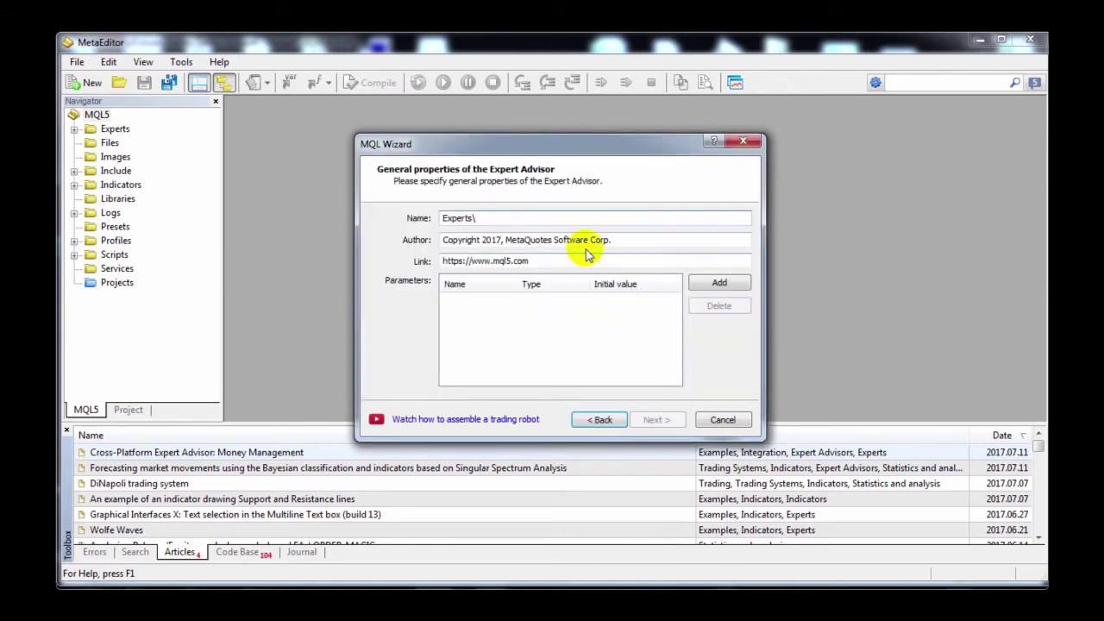
{"action": "type", "text": "TestEA"}
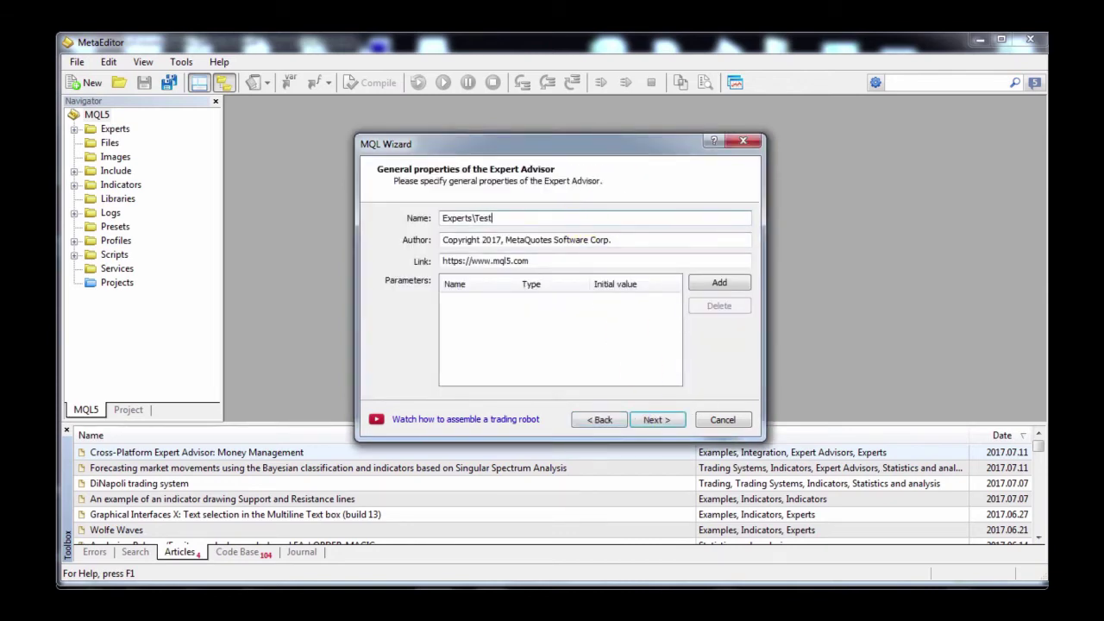
{"action": "left_click", "coordinate": [658, 420]}
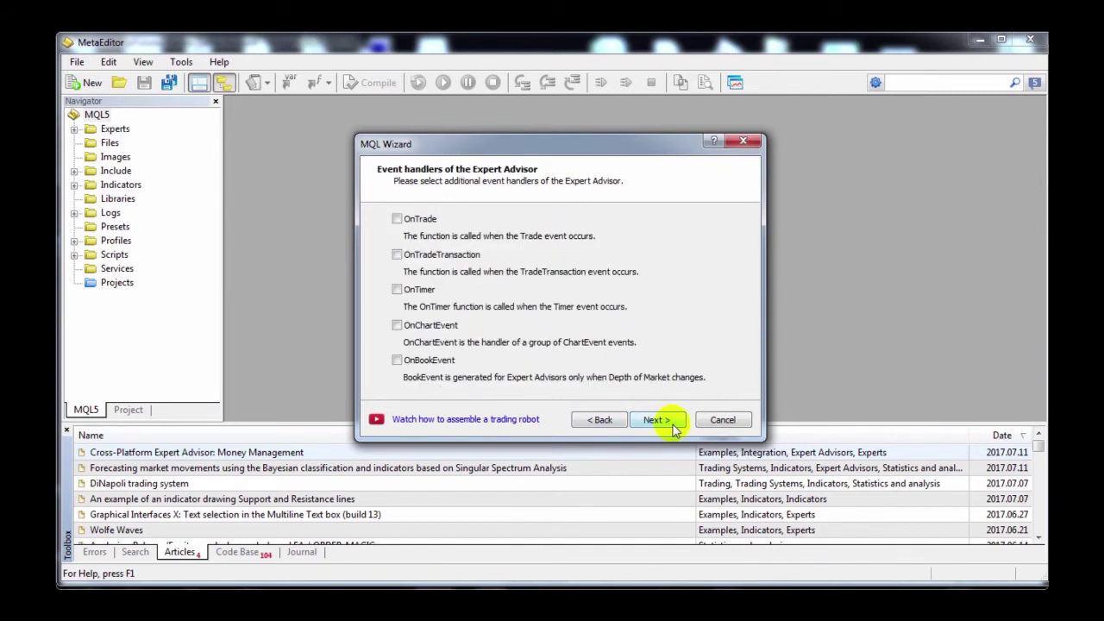
{"action": "left_click", "coordinate": [657, 420]}
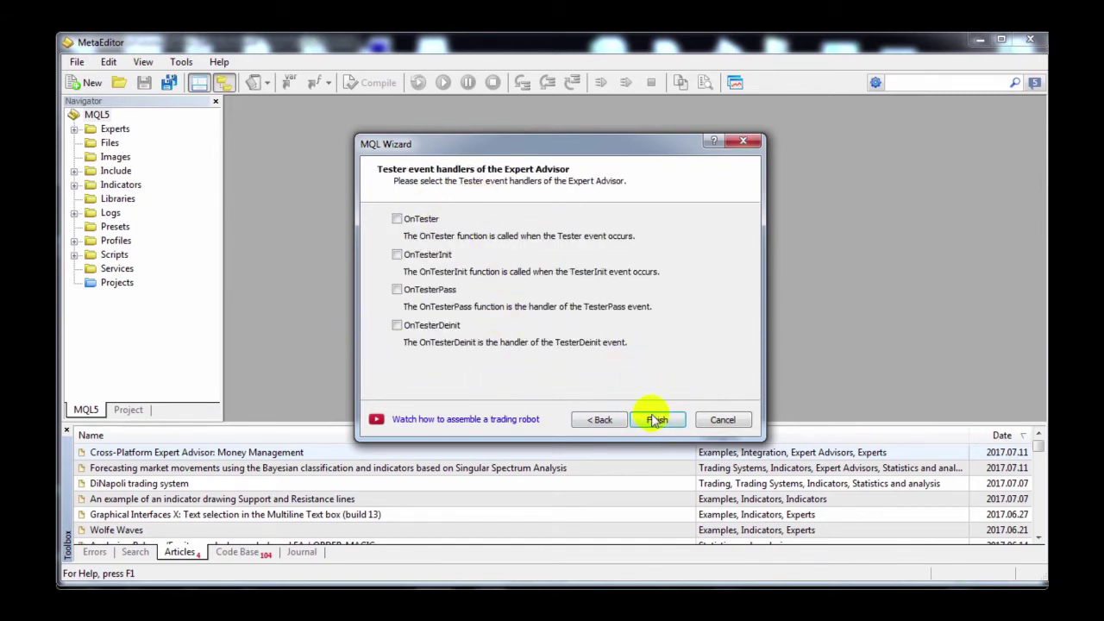
{"action": "left_click", "coordinate": [655, 420]}
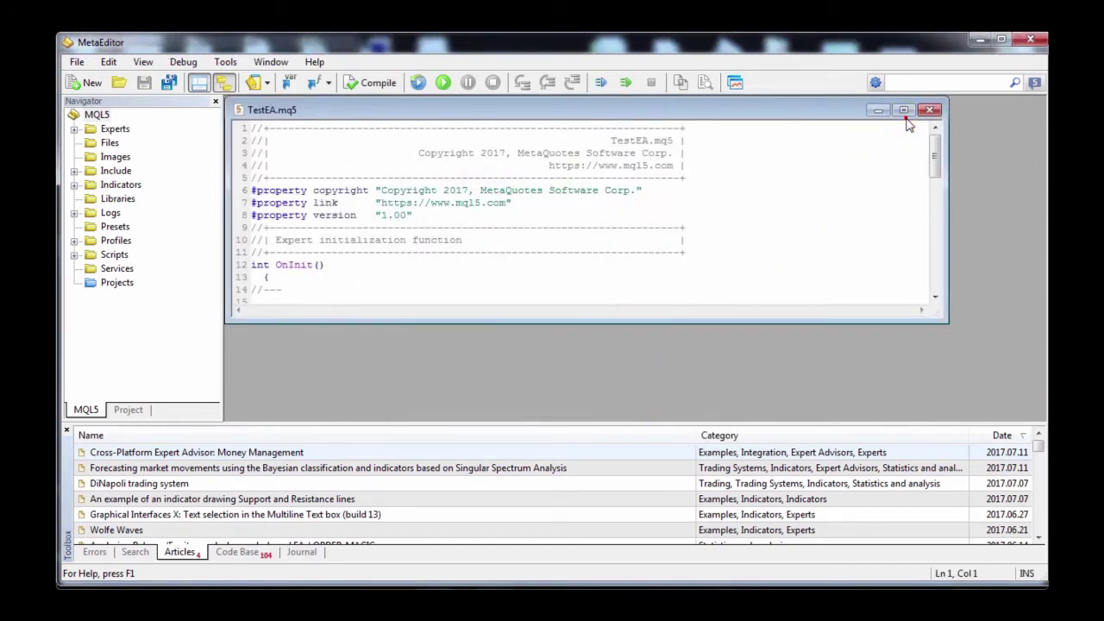
Maximize the TestEA.mq5 code window and look through the generated template.
{"action": "left_click", "coordinate": [903, 110]}
{"action": "scroll", "coordinate": [924, 198], "scroll_direction": "down", "scroll_amount": 9}
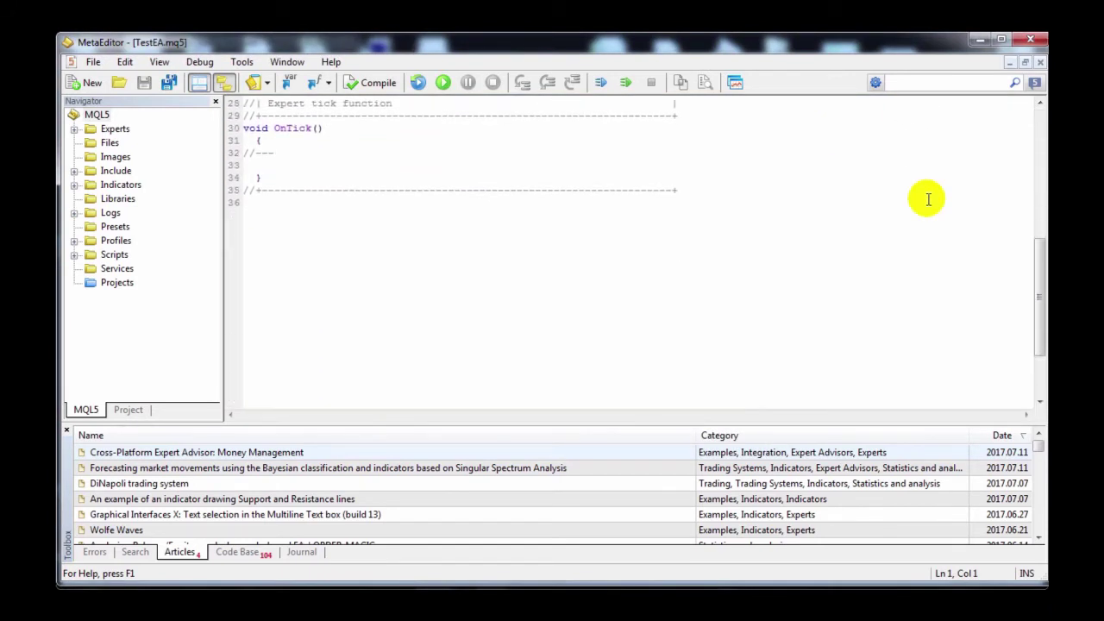
{"action": "scroll", "coordinate": [926, 199], "scroll_direction": "up", "scroll_amount": 6}
{"action": "scroll", "coordinate": [926, 198], "scroll_direction": "up", "scroll_amount": 3}
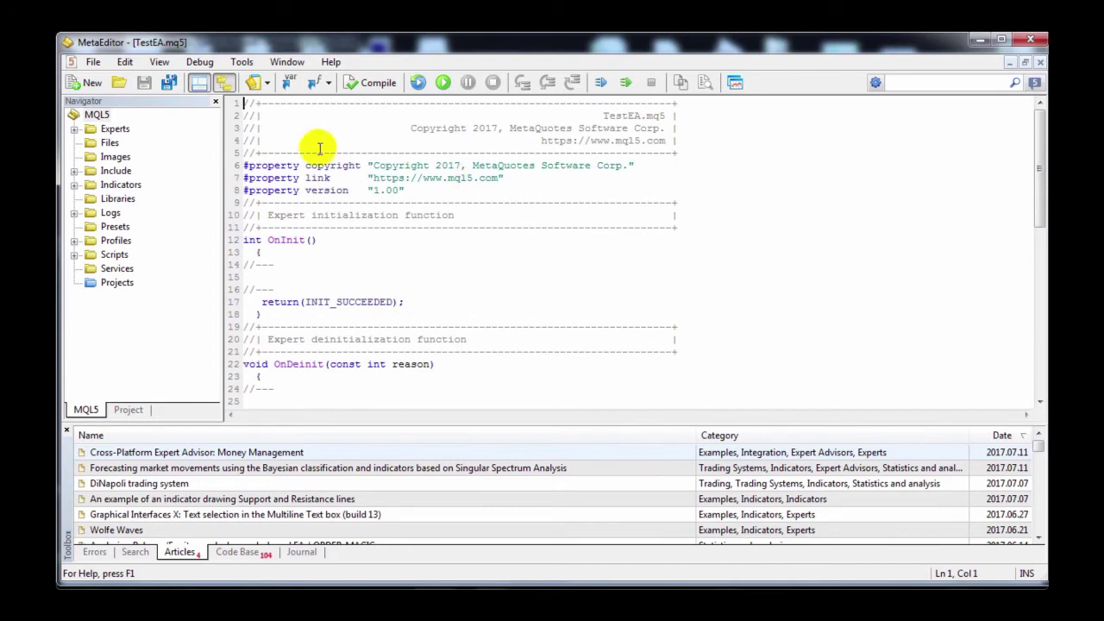
{"action": "left_click", "coordinate": [91, 82]}
Start a generated Expert Advisor in the MQL5 Wizard named MyEA.
{"action": "left_click", "coordinate": [597, 251]}
{"action": "left_click", "coordinate": [651, 419]}
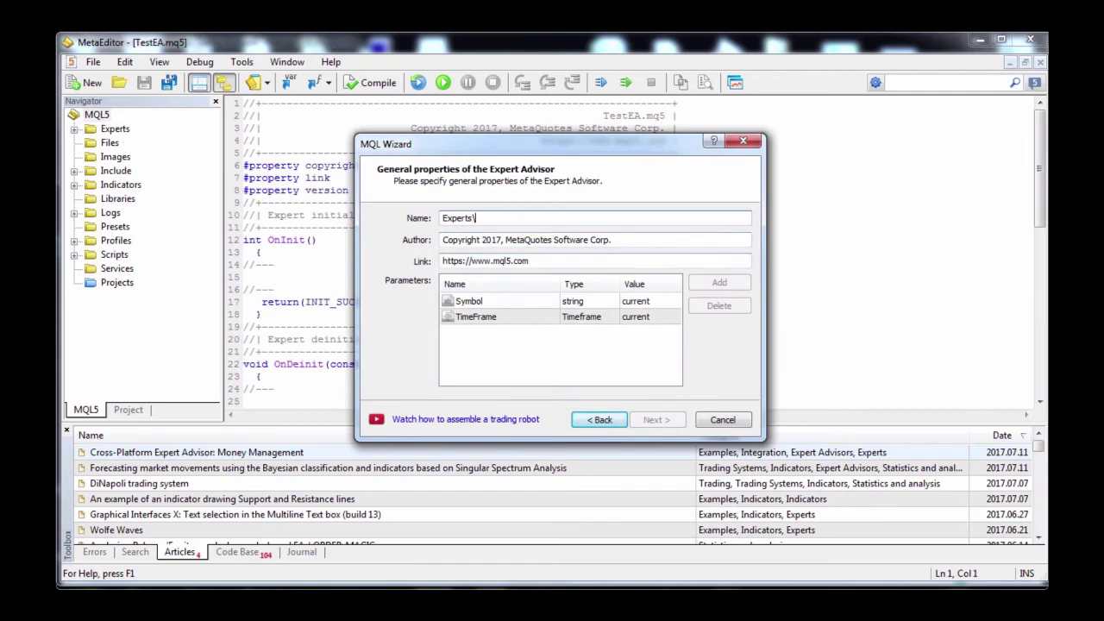
{"action": "left_click", "coordinate": [529, 217]}
{"action": "type", "text": "MyEA"}
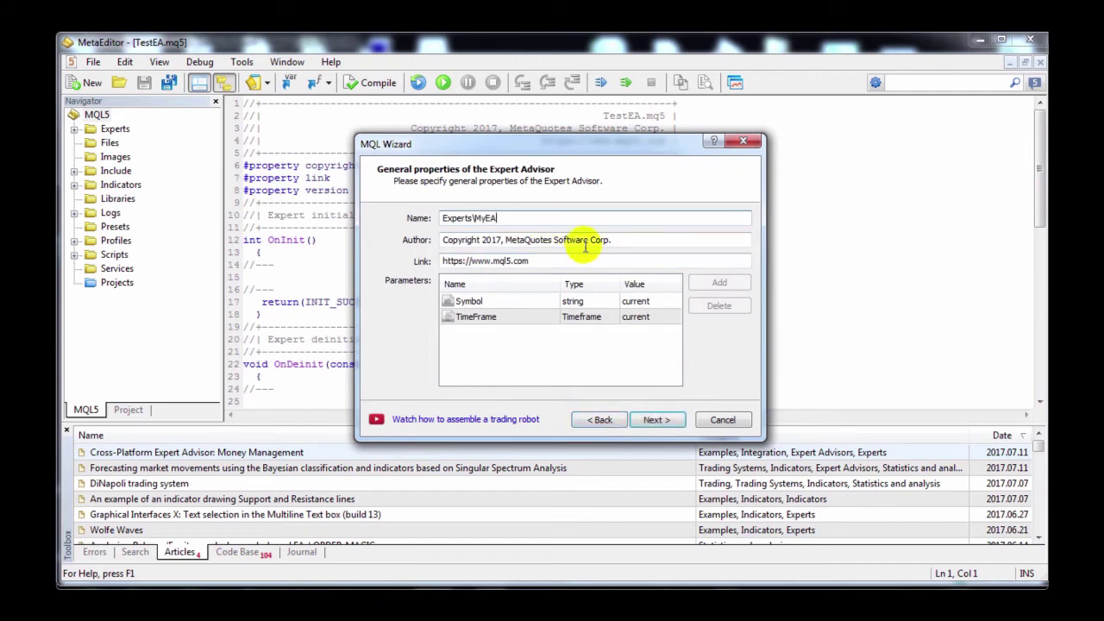
{"action": "left_click", "coordinate": [661, 419]}
Add the Moving Average signal, accept default trailing and money management, and generate MyEA.mq5.
{"action": "left_click", "coordinate": [716, 233]}
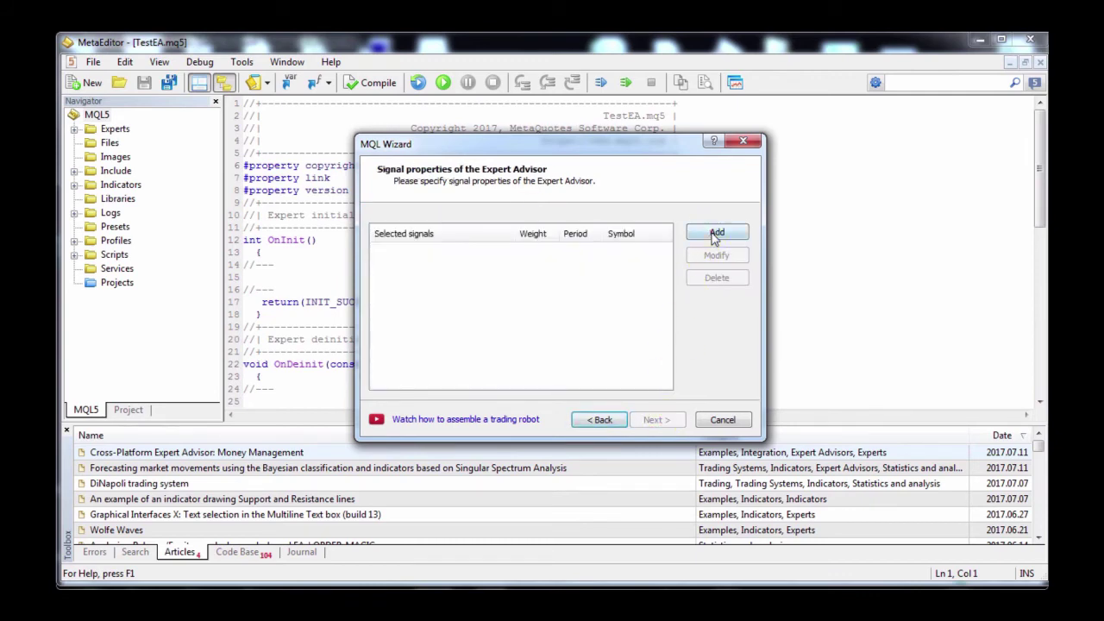
{"action": "left_click", "coordinate": [629, 192]}
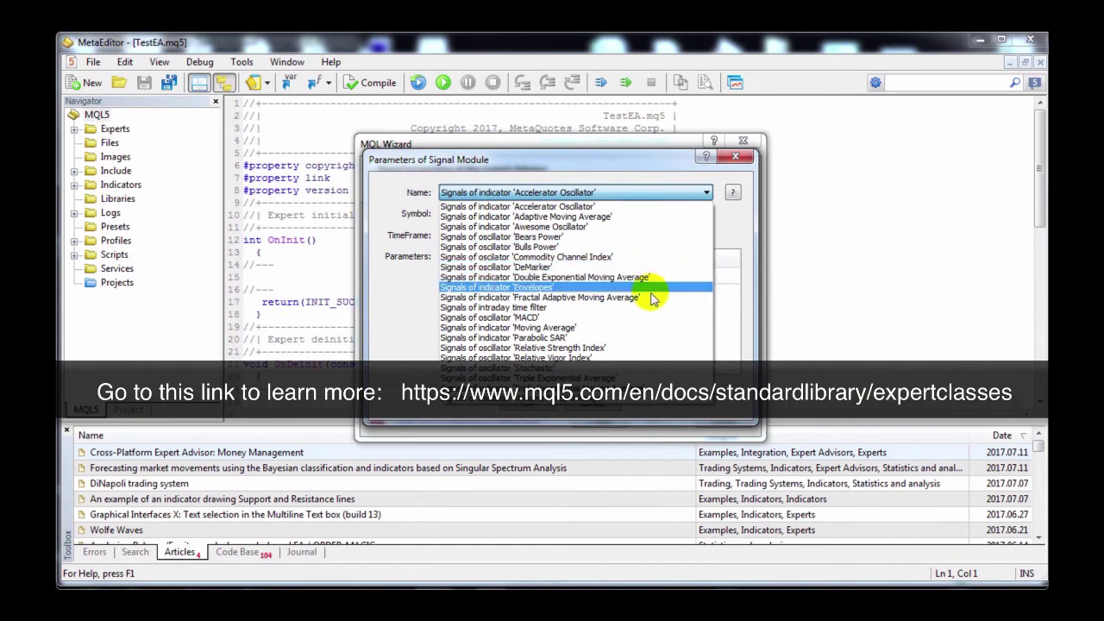
{"action": "left_click", "coordinate": [659, 329]}
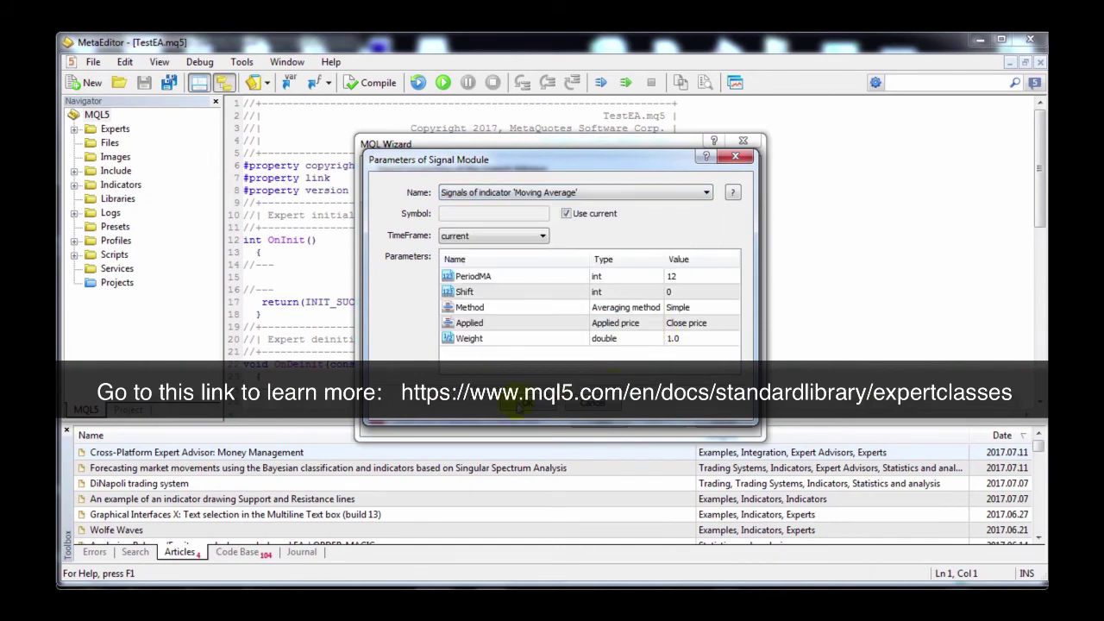
{"action": "left_click", "coordinate": [520, 409]}
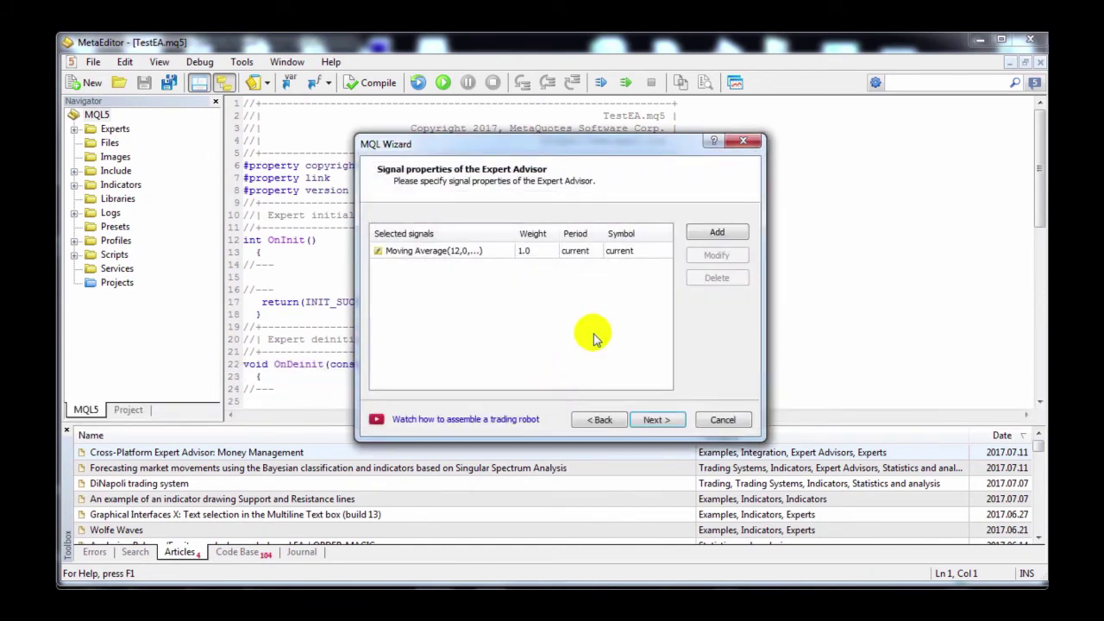
{"action": "left_click", "coordinate": [655, 420]}
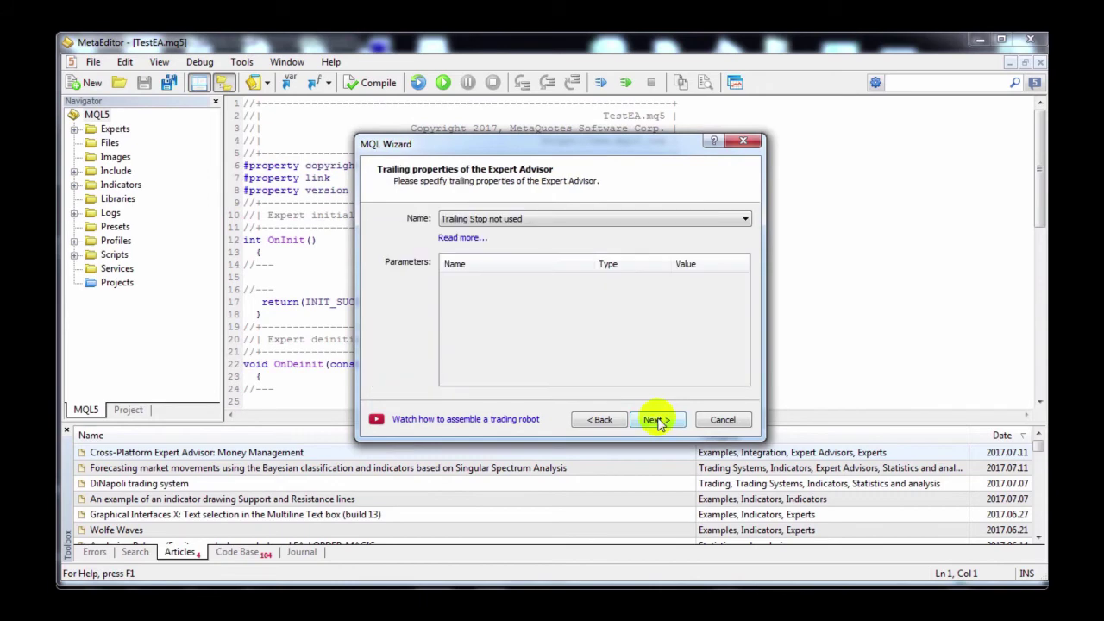
{"action": "left_click", "coordinate": [656, 420]}
{"action": "left_click", "coordinate": [657, 421]}
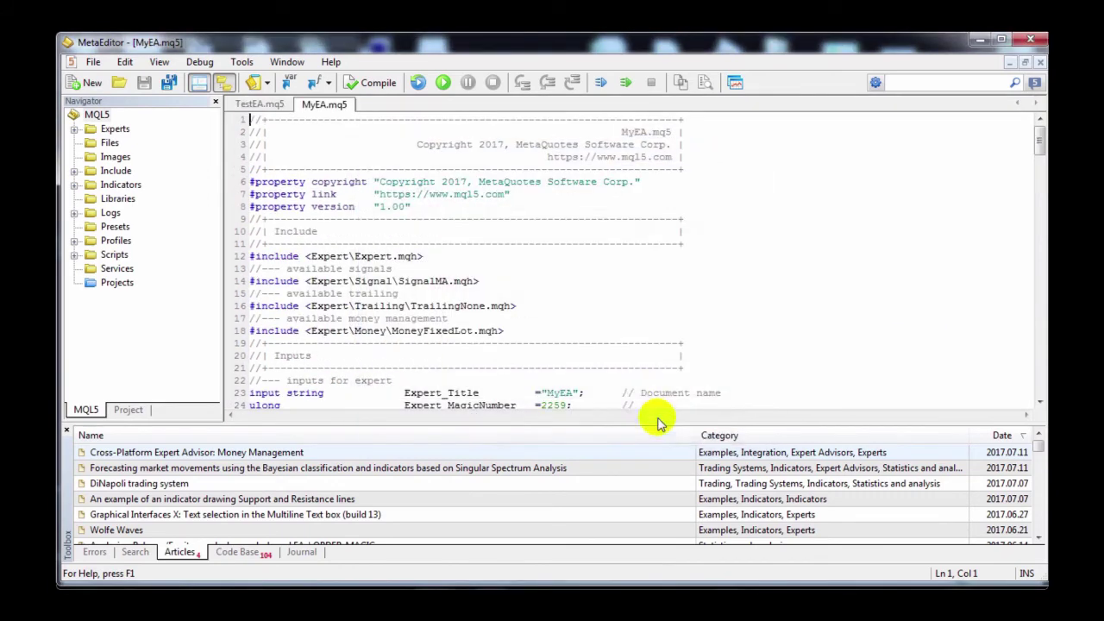
Compile MyEA.mq5 with F7 and the Compile button to list its included files.
{"action": "key", "text": "F7"}
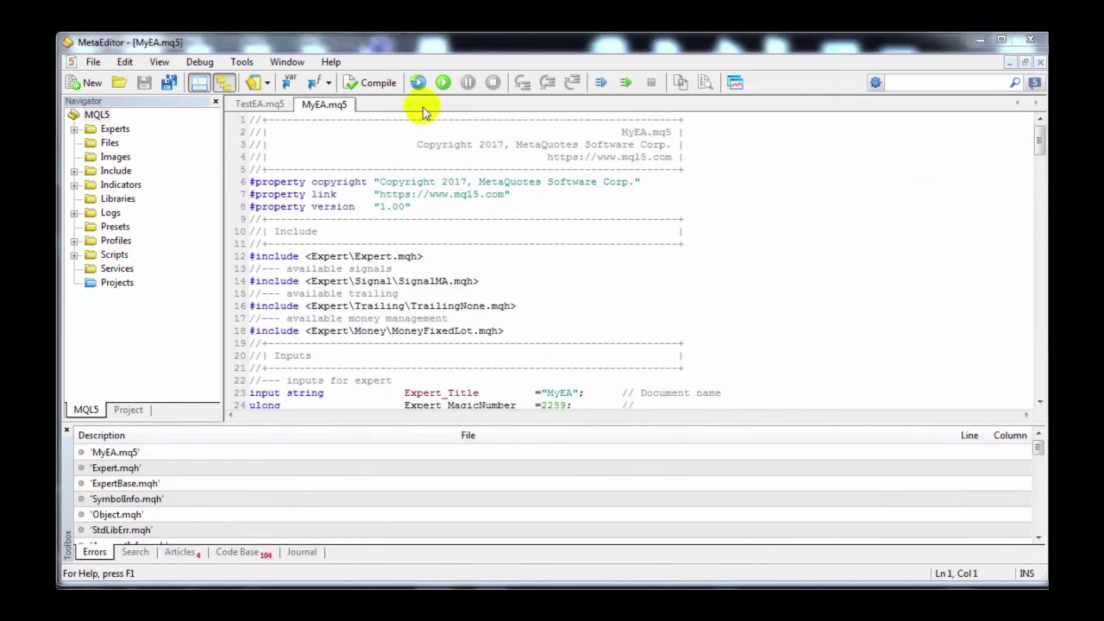
{"action": "left_click", "coordinate": [384, 86]}
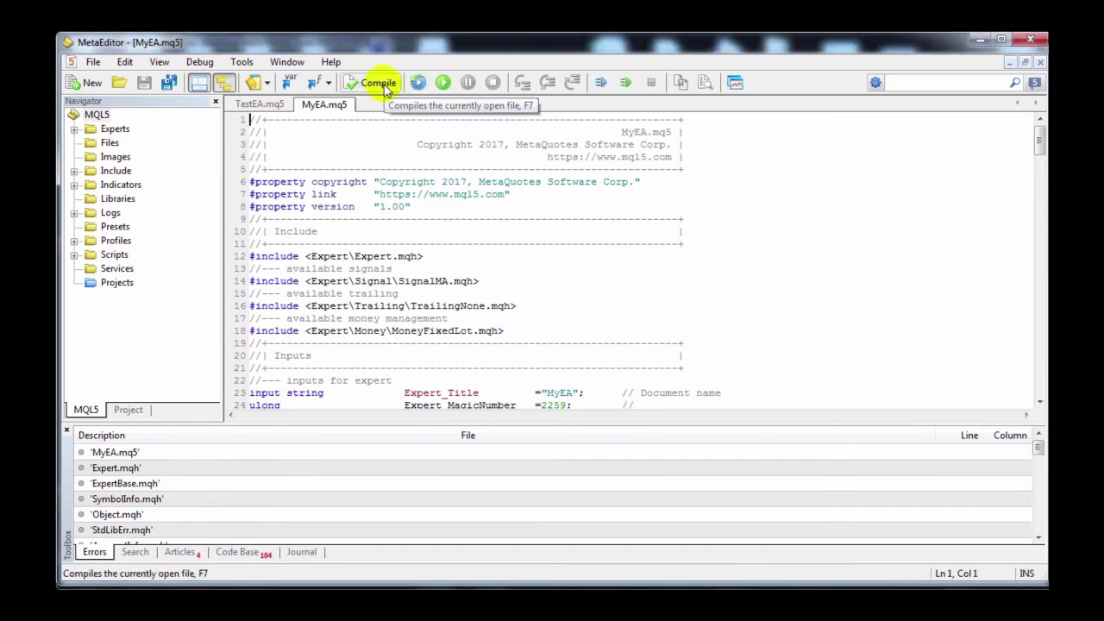
Debug MyEA on the EURUSD H1 chart with Signals settings modification allowed.
{"action": "left_click", "coordinate": [444, 87]}
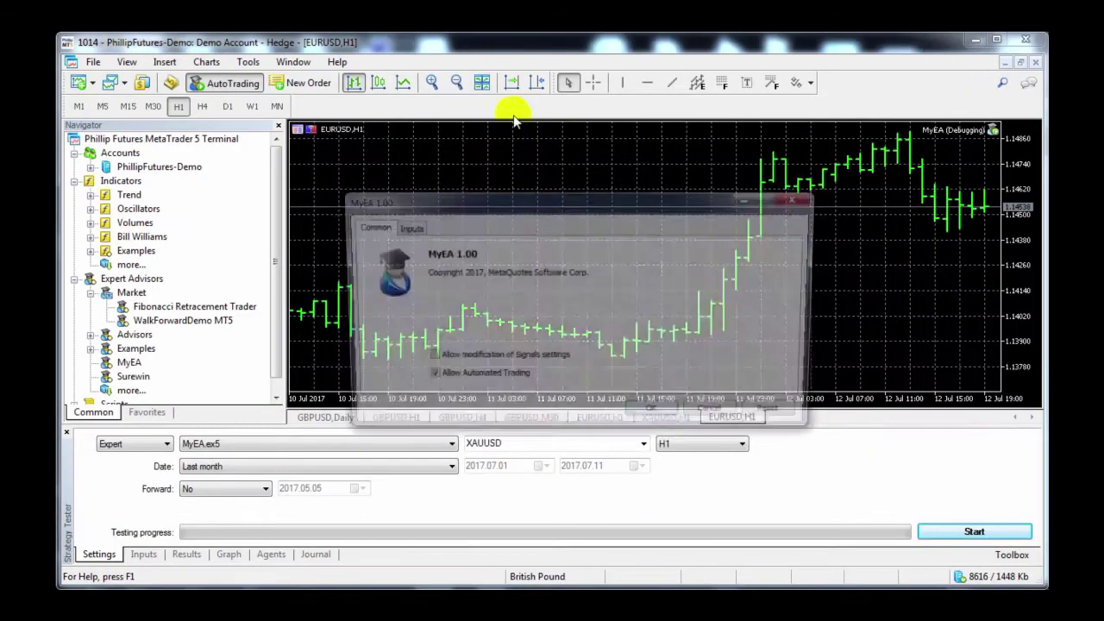
{"action": "left_click", "coordinate": [530, 359]}
{"action": "left_click", "coordinate": [657, 415]}
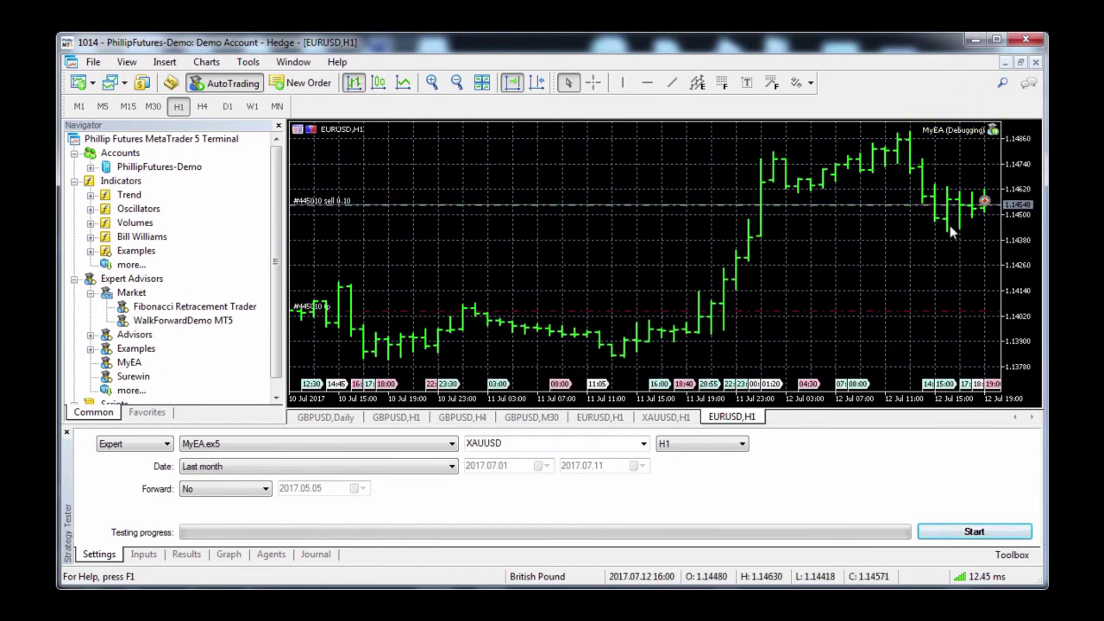
Open a new GBPUSD chart and select MyEA in the Navigator.
{"action": "left_click", "coordinate": [82, 82]}
{"action": "left_click", "coordinate": [107, 122]}
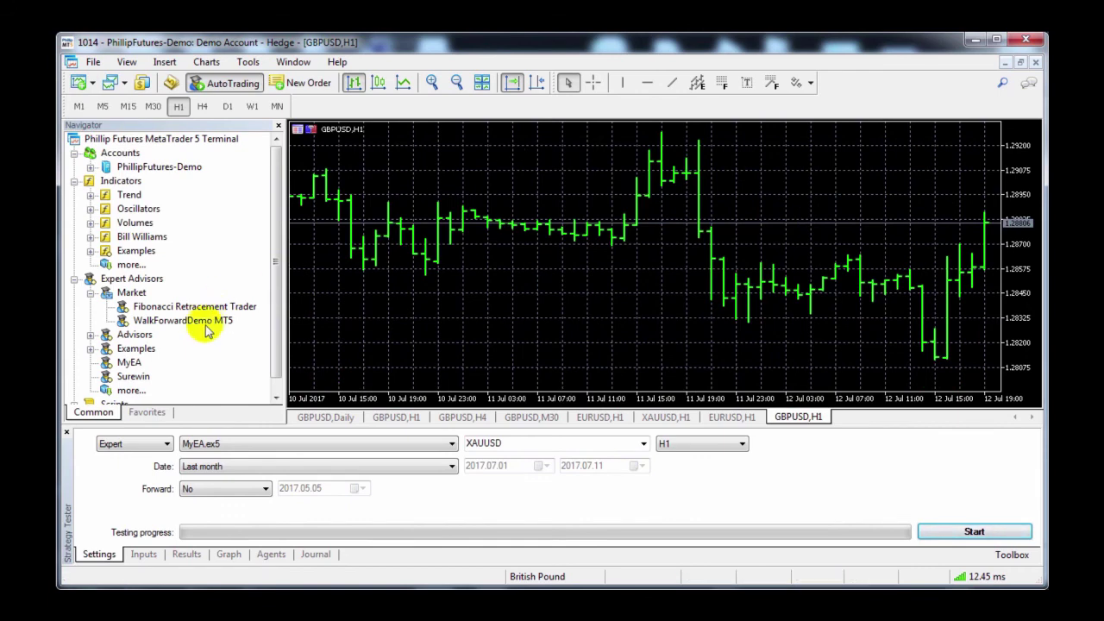
{"action": "left_click", "coordinate": [130, 363]}
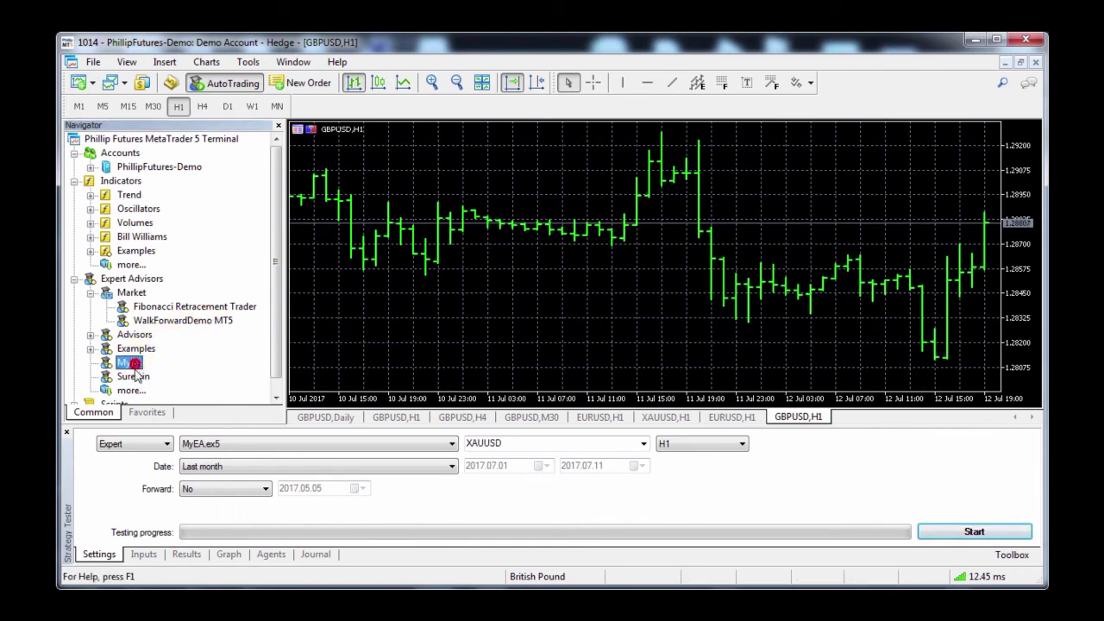